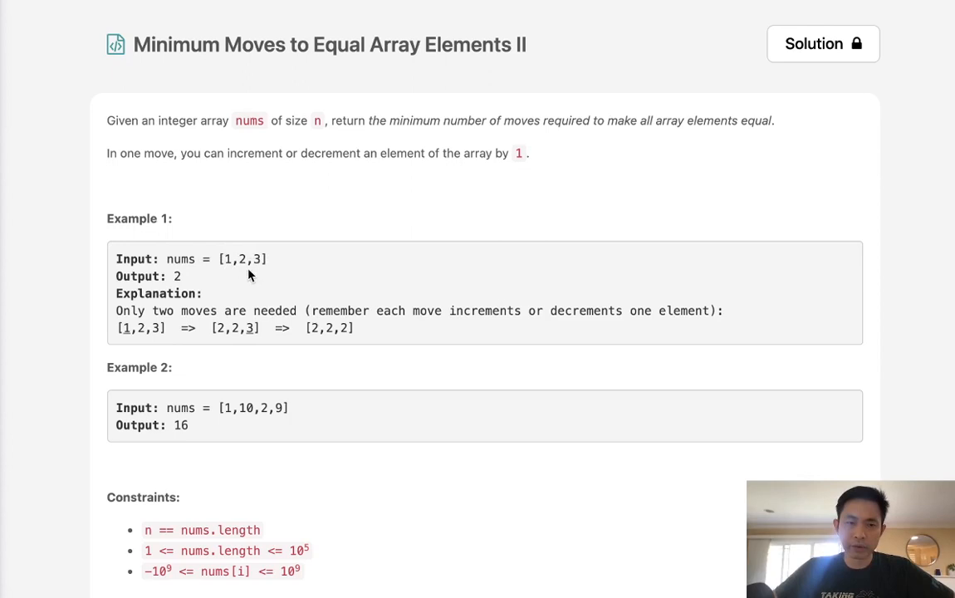
- Copy the Example 1 input array [1,2,3] from the problem statement
{"action": "left_click_drag", "start_coordinate": [219, 258], "coordinate": [281, 262]}
{"action": "key", "text": "ctrl+c"}
{"action": "scroll", "coordinate": [271, 282], "scroll_direction": "down", "scroll_amount": 3}
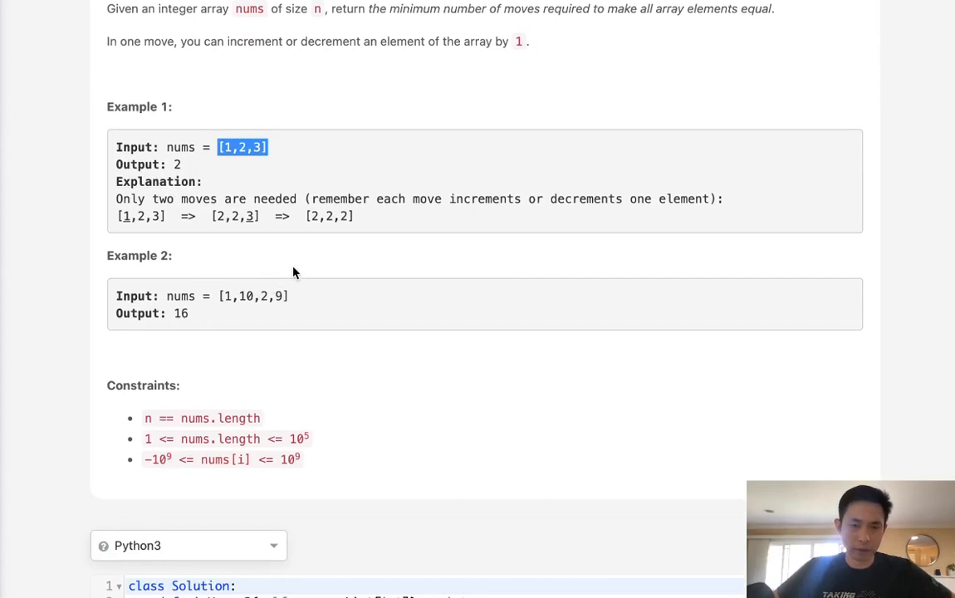
{"action": "scroll", "coordinate": [338, 272], "scroll_direction": "down", "scroll_amount": 3}
{"action": "scroll", "coordinate": [342, 279], "scroll_direction": "down", "scroll_amount": 4}
- Paste [1,2,3] into the minMoves2 body as a scratch note and select it
{"action": "key", "text": "ctrl+v"}
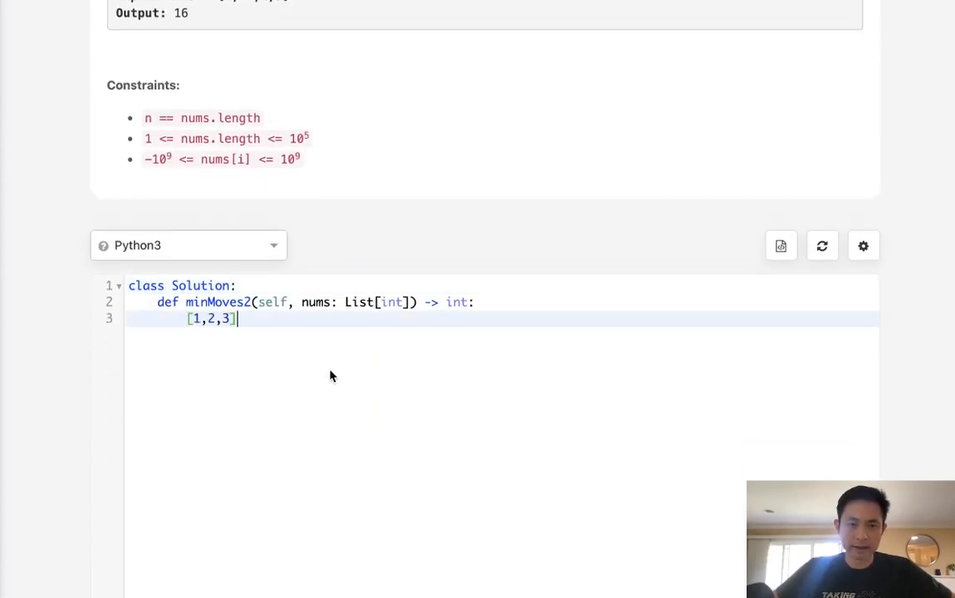
{"action": "double_click", "coordinate": [226, 320]}
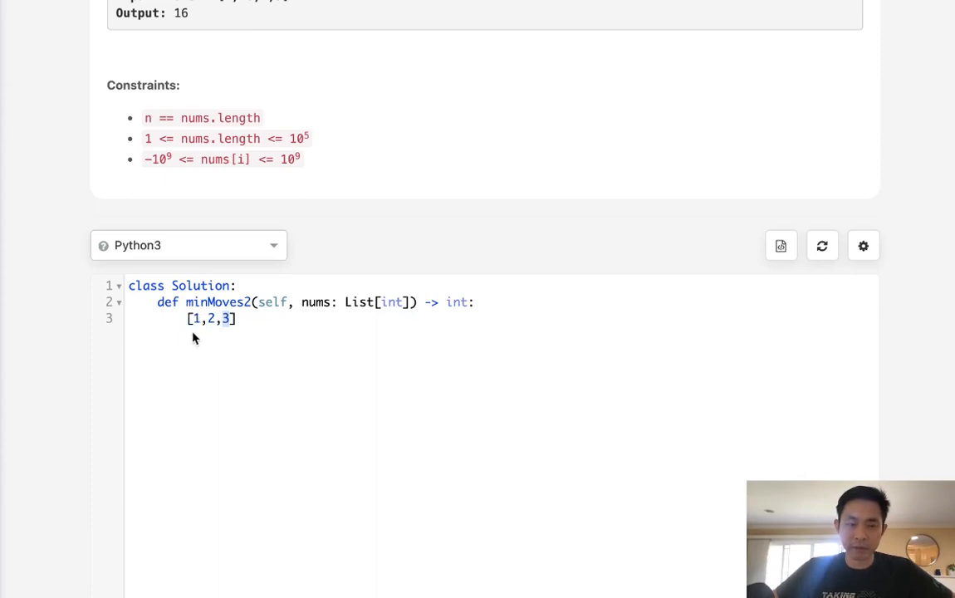
{"action": "left_click", "coordinate": [246, 327]}
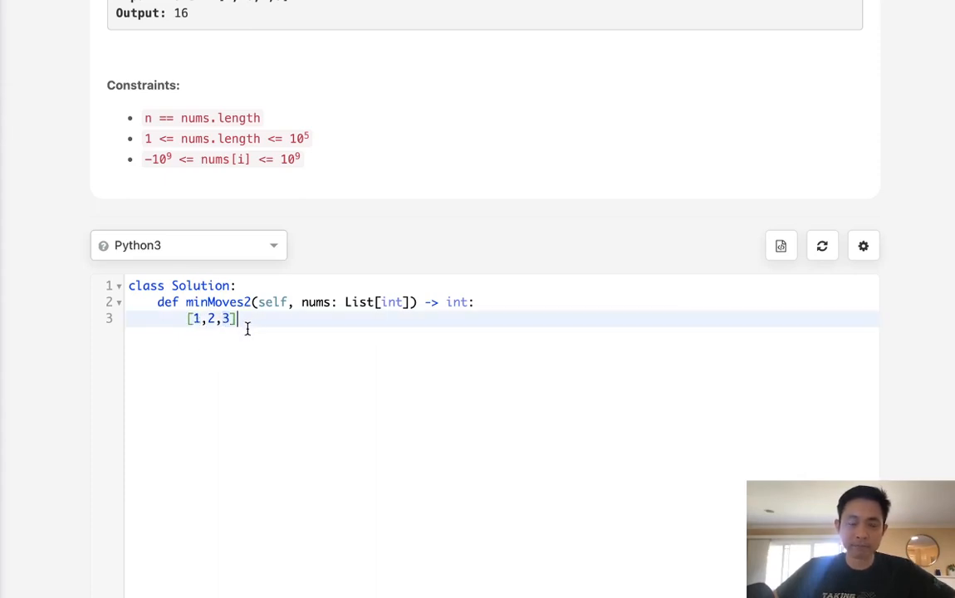
{"action": "left_click", "coordinate": [180, 321]}
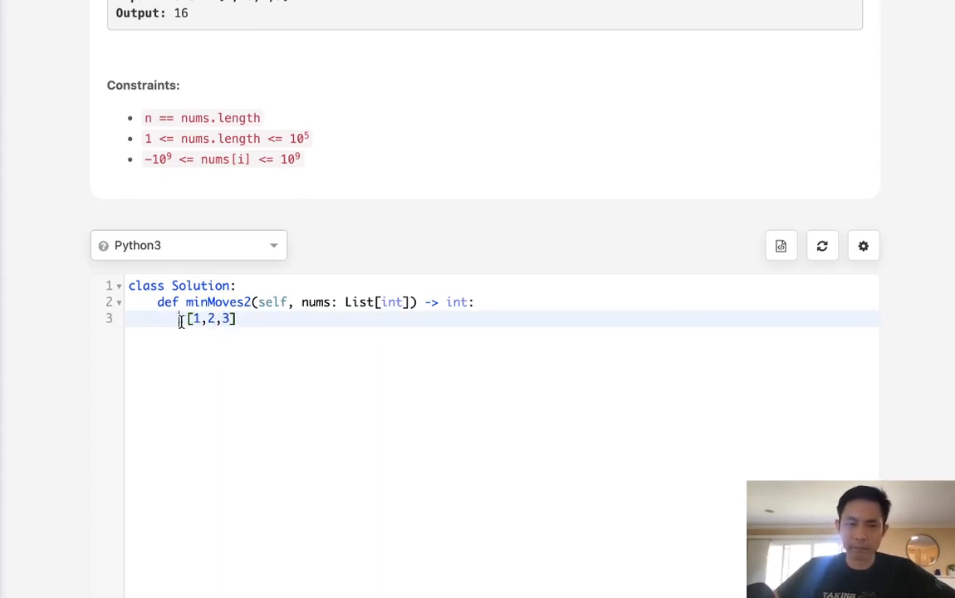
{"action": "mouse_move", "coordinate": [180, 321]}
{"action": "left_mouse_down"}
{"action": "mouse_move", "coordinate": [263, 323]}
{"action": "mouse_move", "coordinate": [182, 321]}
{"action": "left_mouse_up"}
- Inspect the 1 and the array elements on line 3, then resume editing the line
{"action": "left_click", "coordinate": [251, 320]}
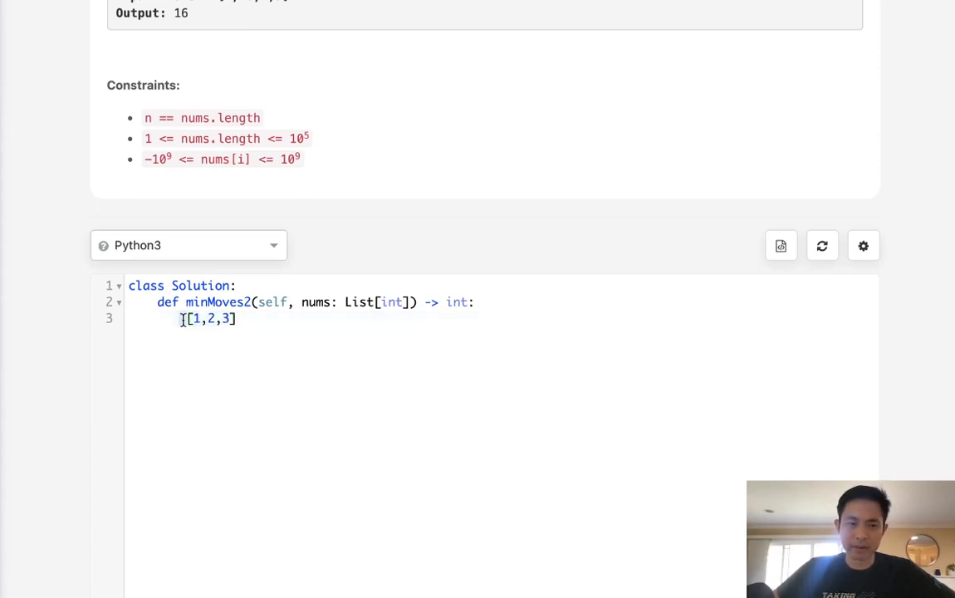
{"action": "scroll", "coordinate": [274, 349], "scroll_direction": "up", "scroll_amount": 1}
{"action": "left_click", "coordinate": [193, 414]}
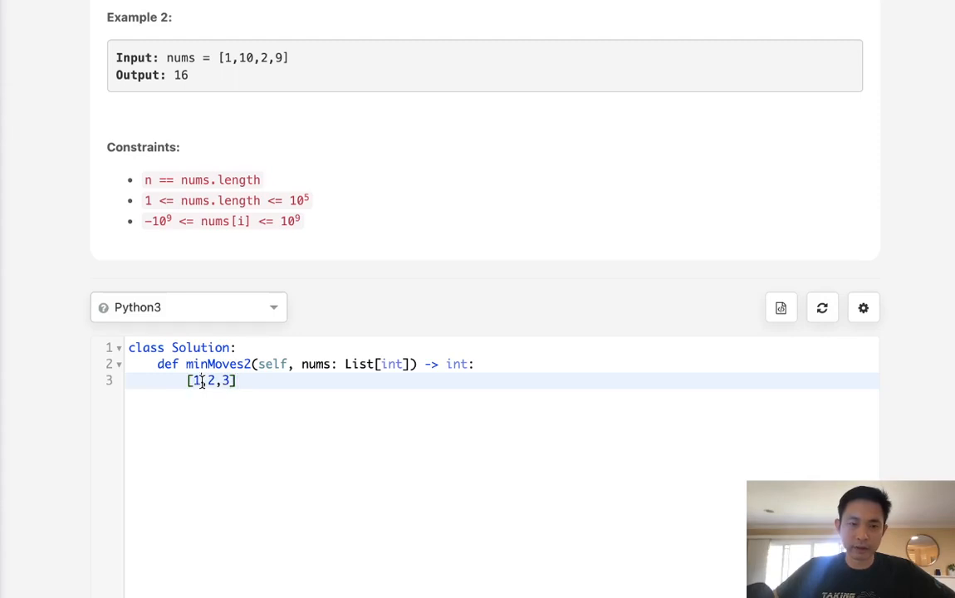
{"action": "double_click", "coordinate": [197, 381]}
{"action": "left_click", "coordinate": [275, 389]}
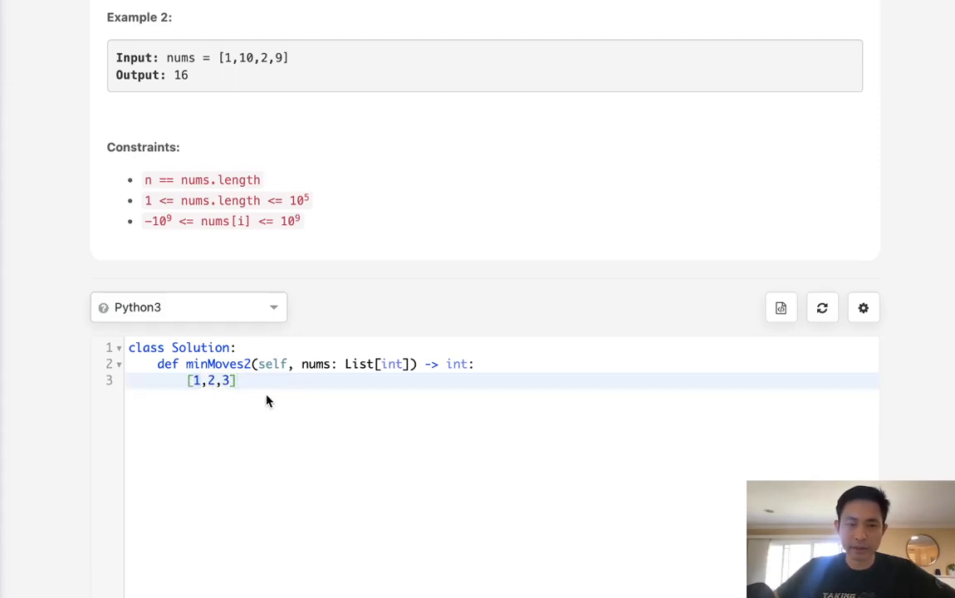
- Change the scratch array on line 3 to [1,1,10] and note mean=4 after it
{"action": "key", "text": "BackSpace"}
{"action": "key", "text": "BackSpace"}
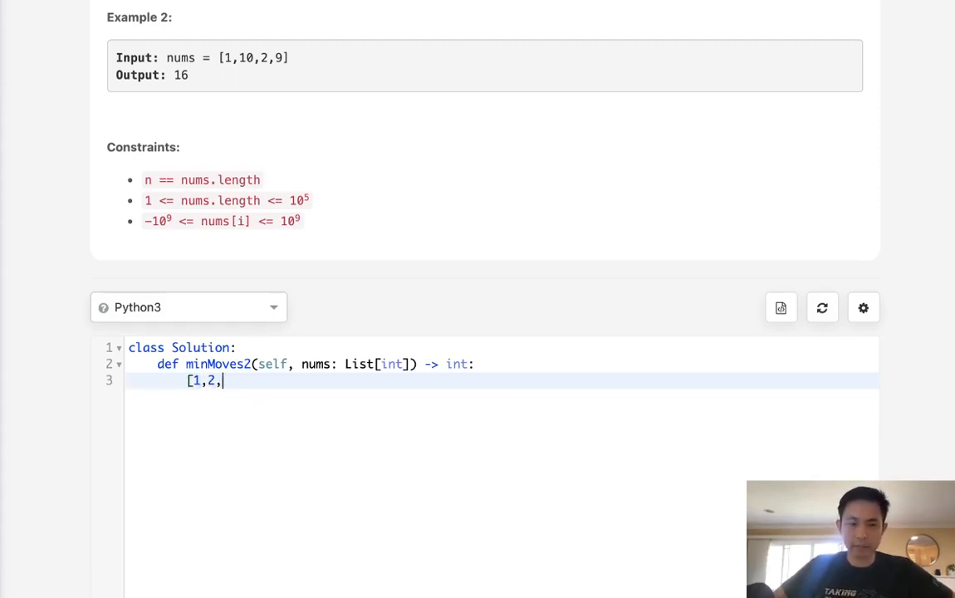
{"action": "type", "text": "10"}
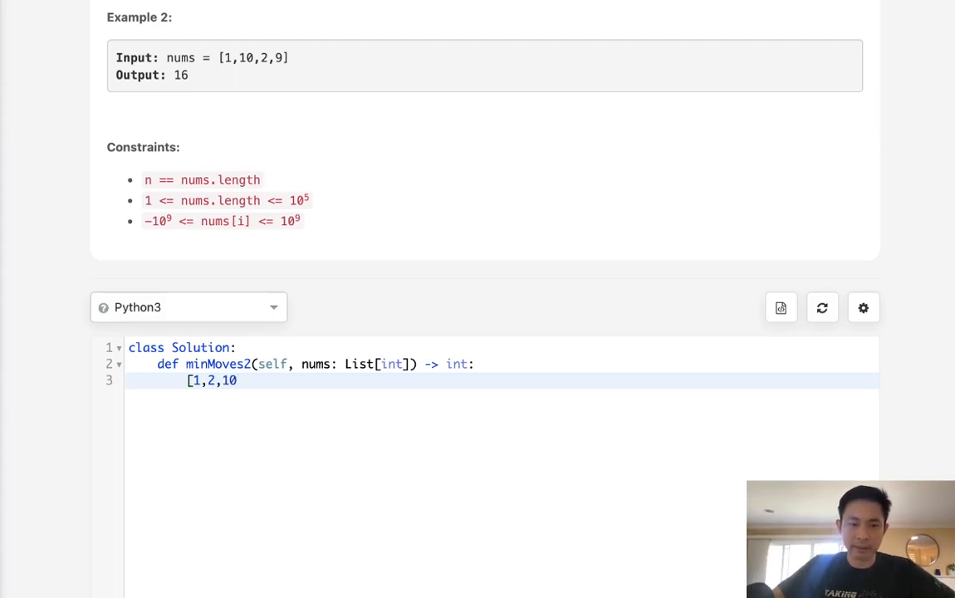
{"action": "type", "text": "]"}
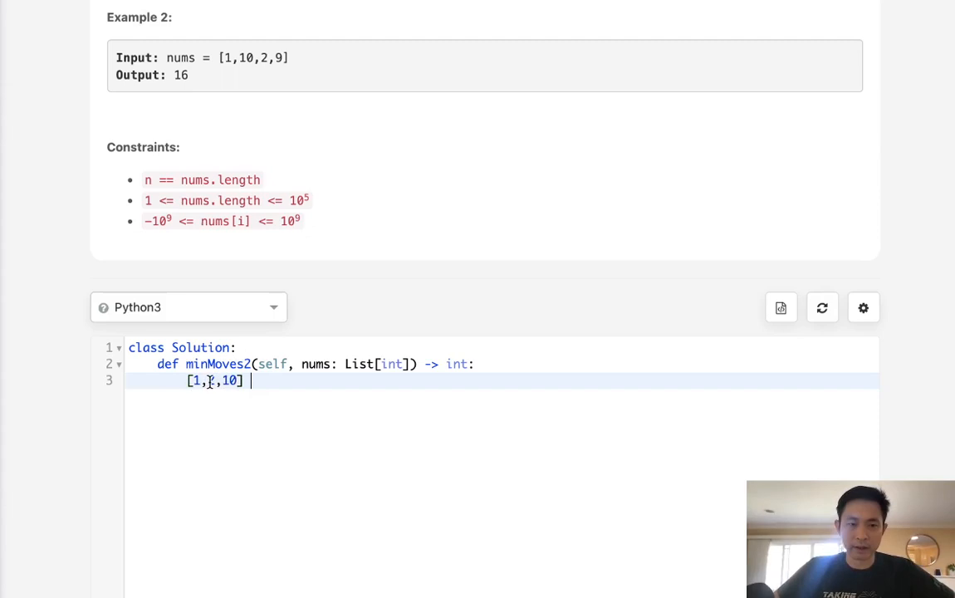
{"action": "double_click", "coordinate": [210, 380]}
{"action": "type", "text": "1"}
{"action": "left_click", "coordinate": [258, 380]}
{"action": "type", "text": "mean=4"}
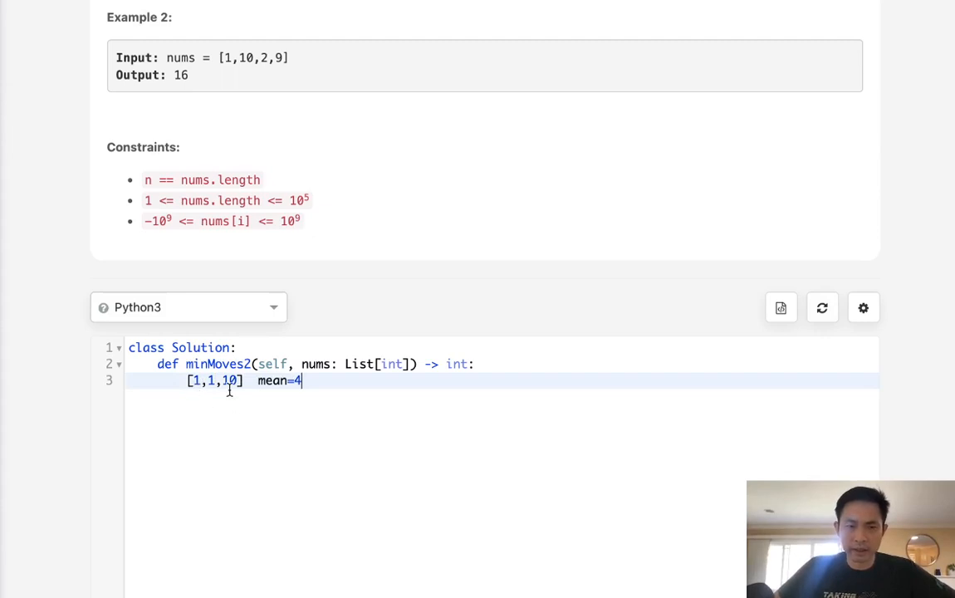
{"action": "double_click", "coordinate": [199, 381]}
{"action": "left_click", "coordinate": [206, 381]}
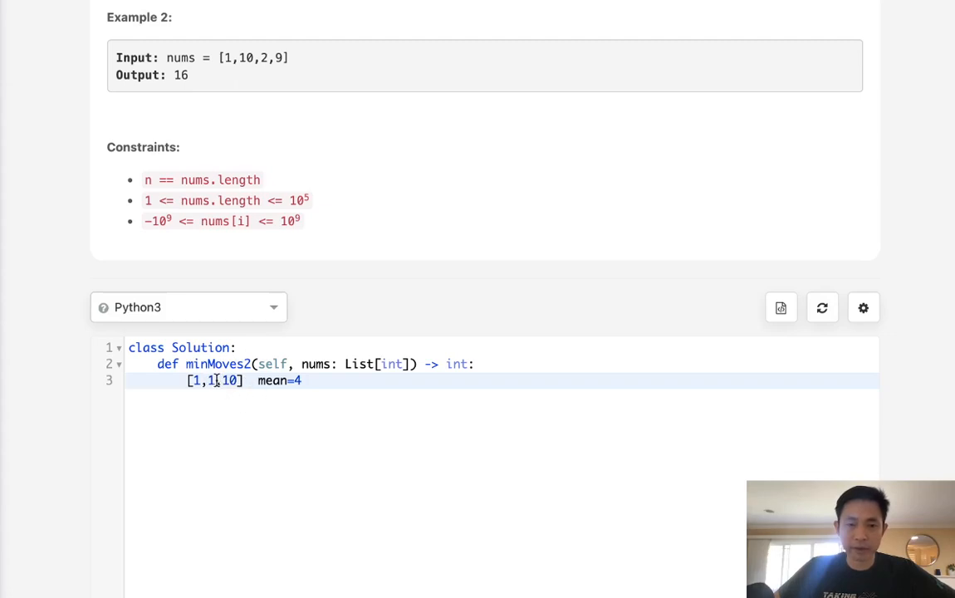
{"action": "double_click", "coordinate": [211, 381]}
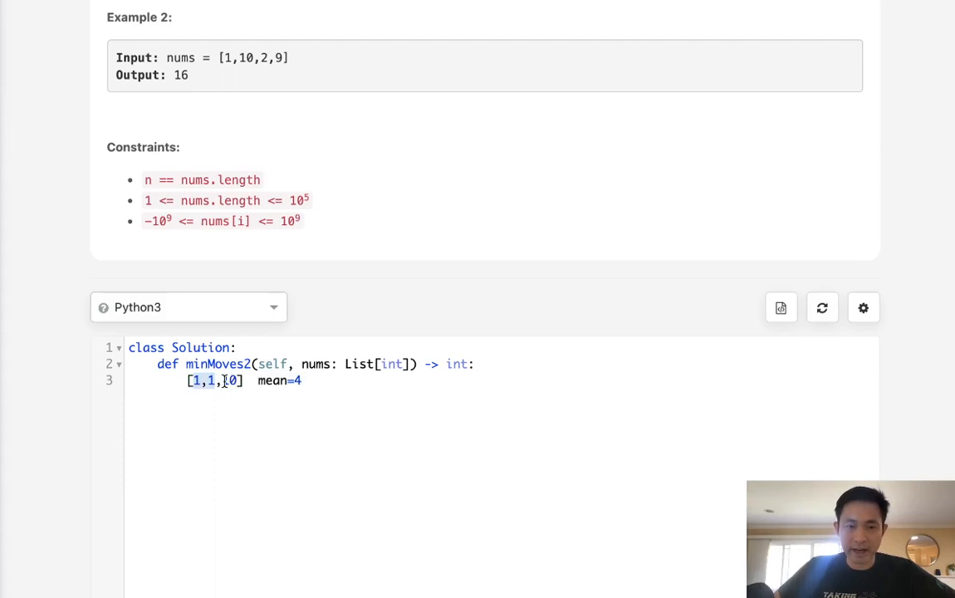
{"action": "double_click", "coordinate": [236, 381]}
{"action": "left_click", "coordinate": [309, 381]}
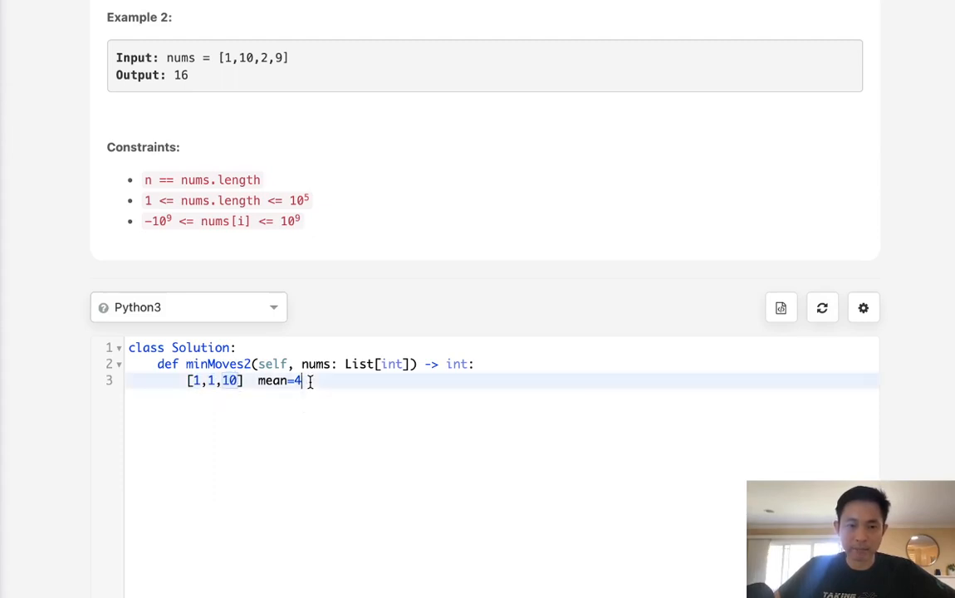
- Delete the mean=4 note and label [1,1,10] with median instead
{"action": "left_click_drag", "start_coordinate": [251, 381], "coordinate": [384, 387]}
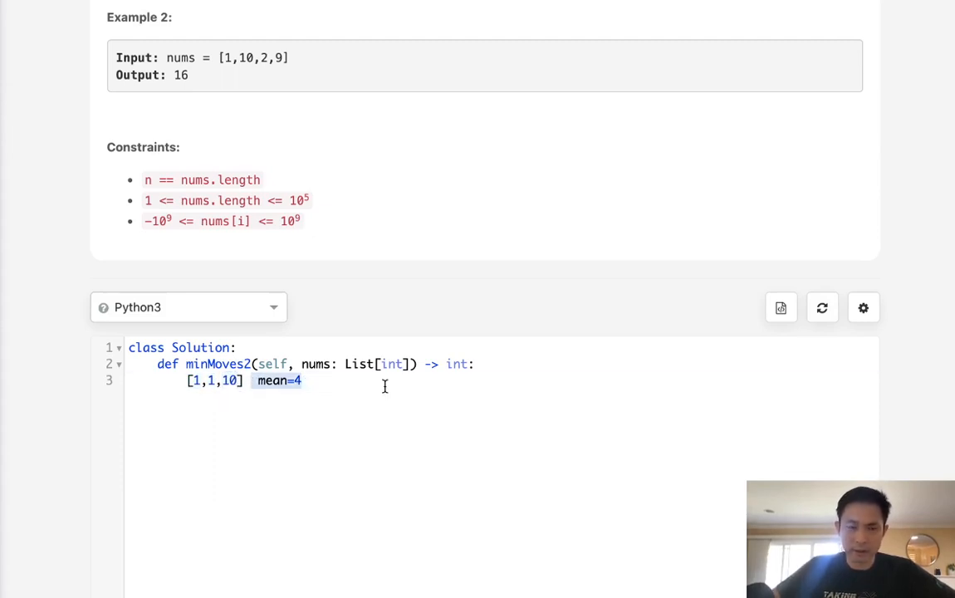
{"action": "key", "text": "BackSpace"}
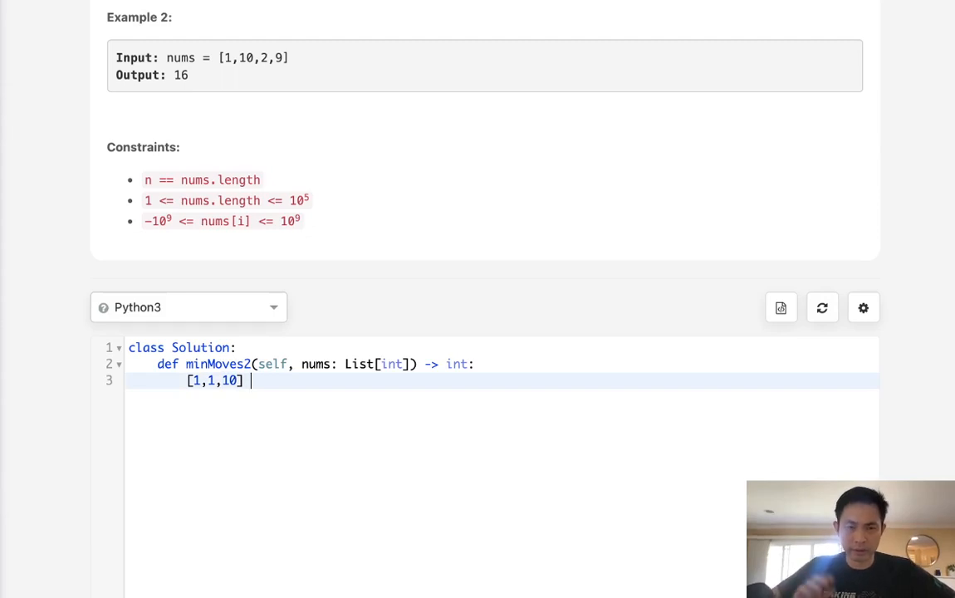
{"action": "type", "text": "median"}
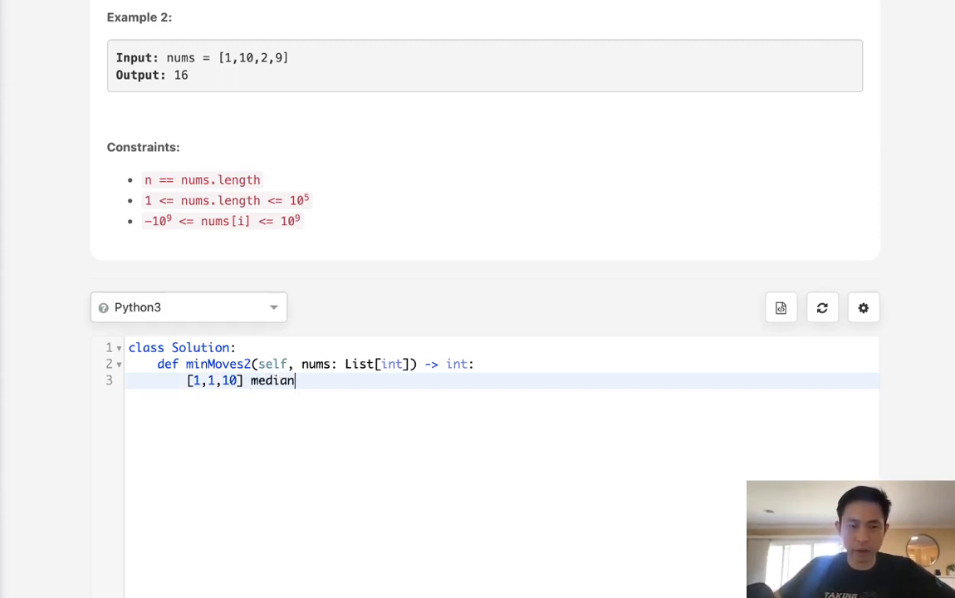
{"action": "double_click", "coordinate": [211, 380]}
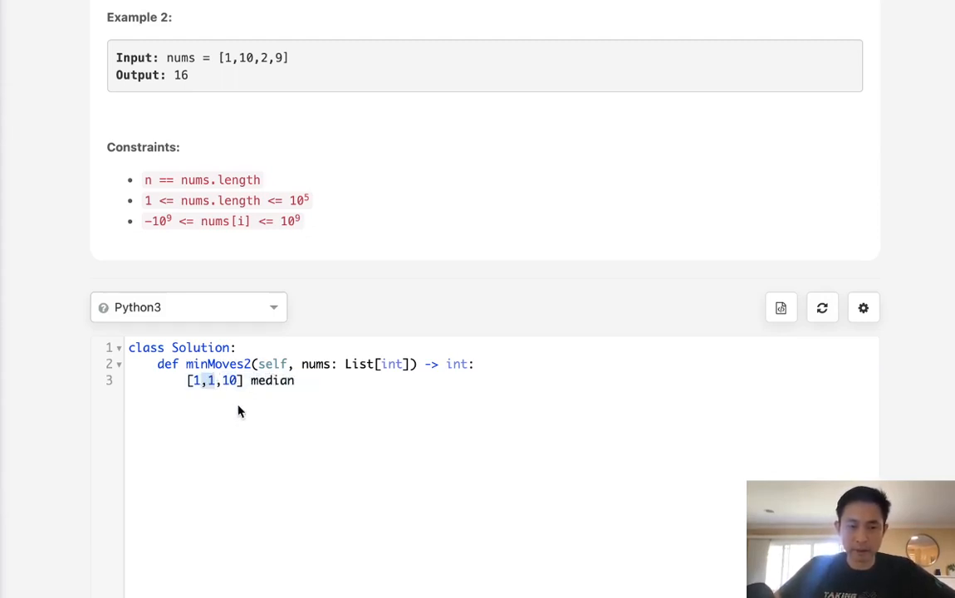
{"action": "left_click", "coordinate": [226, 382]}
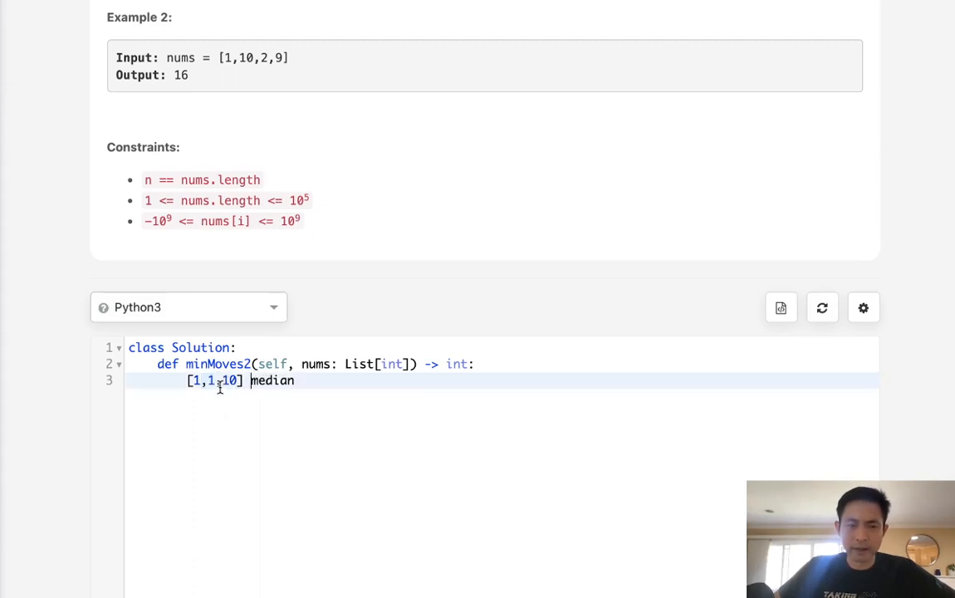
{"action": "double_click", "coordinate": [229, 381]}
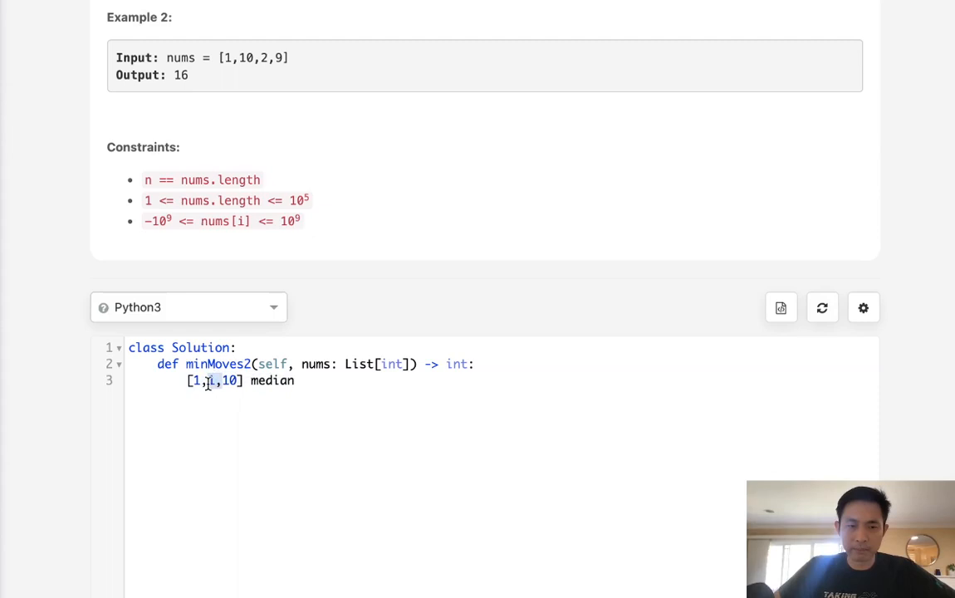
{"action": "left_click", "coordinate": [232, 381]}
{"action": "left_click_drag", "start_coordinate": [191, 380], "coordinate": [244, 380]}
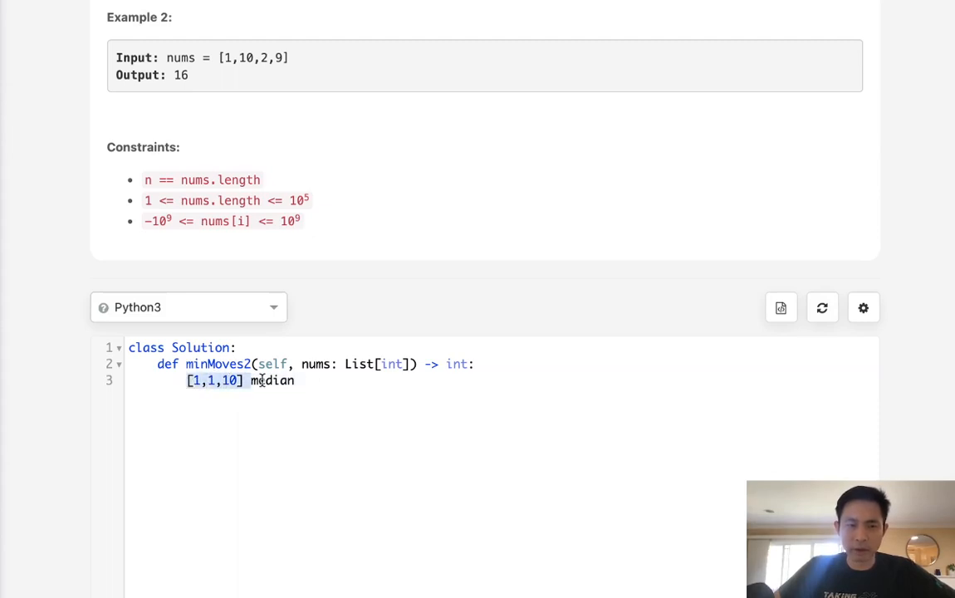
{"action": "left_click", "coordinate": [336, 380]}
- Write a second example [1,1,1,10,10,10] on line 4 and examine its middle elements
{"action": "key", "text": "Return"}
{"action": "type", "text": "[1,"}
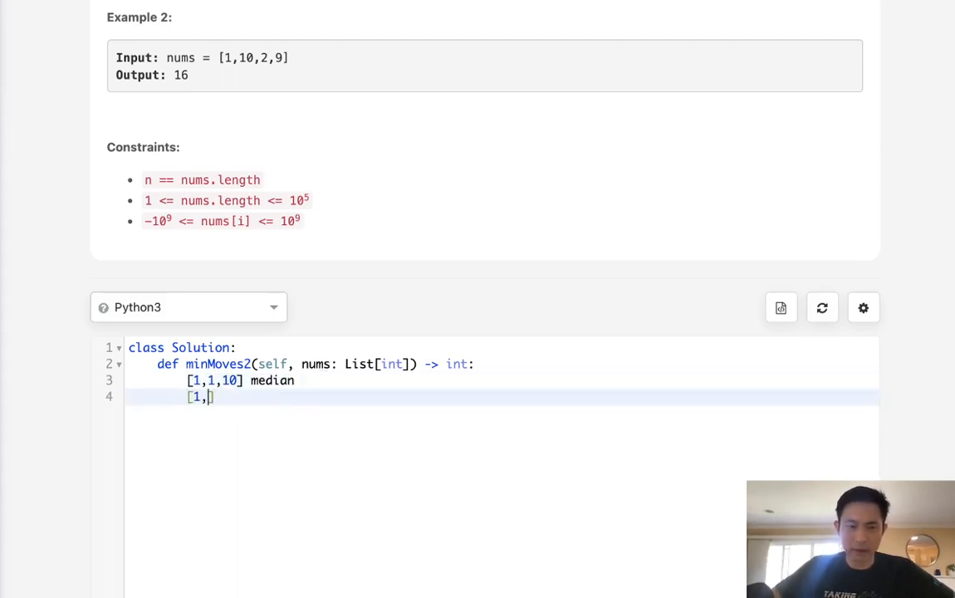
{"action": "type", "text": "2"}
{"action": "key", "text": "BackSpace"}
{"action": "type", "text": "1,"}
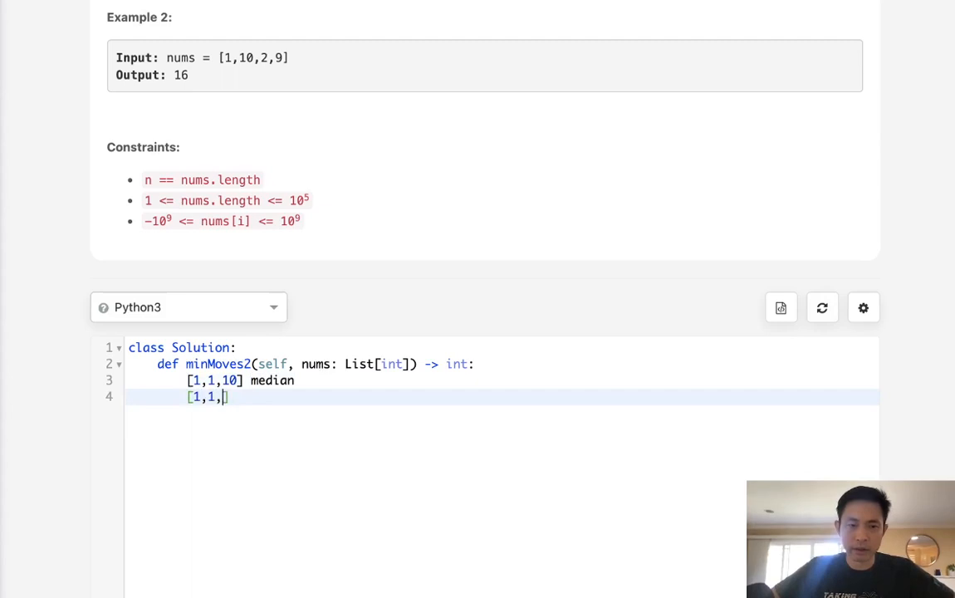
{"action": "type", "text": "1,10"}
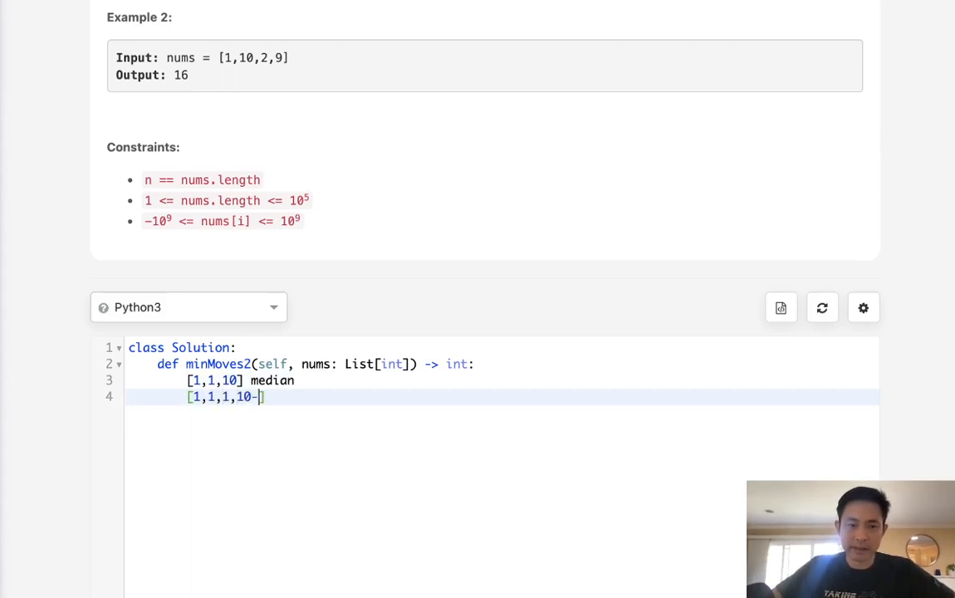
{"action": "type", "text": ",10"}
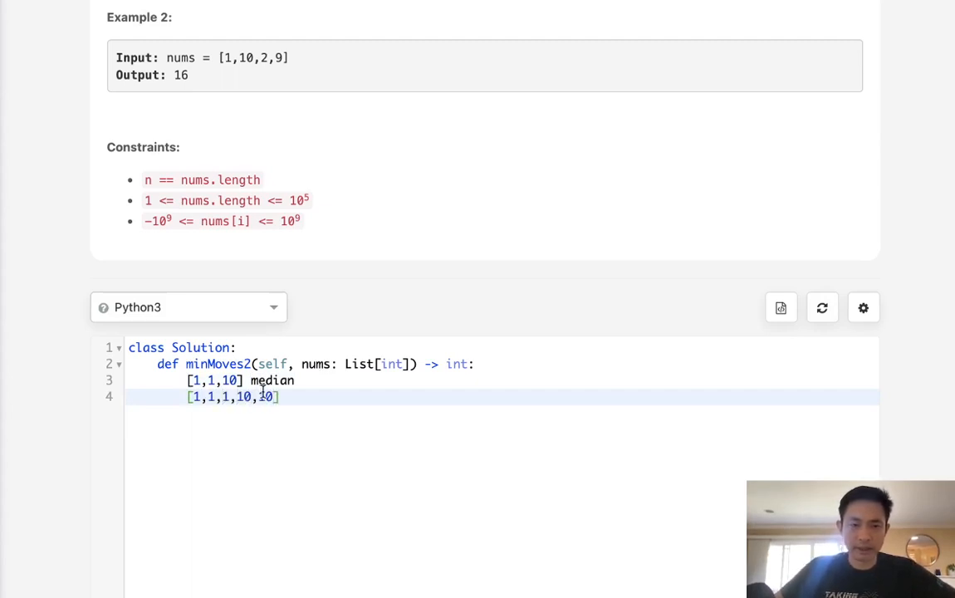
{"action": "double_click", "coordinate": [226, 398]}
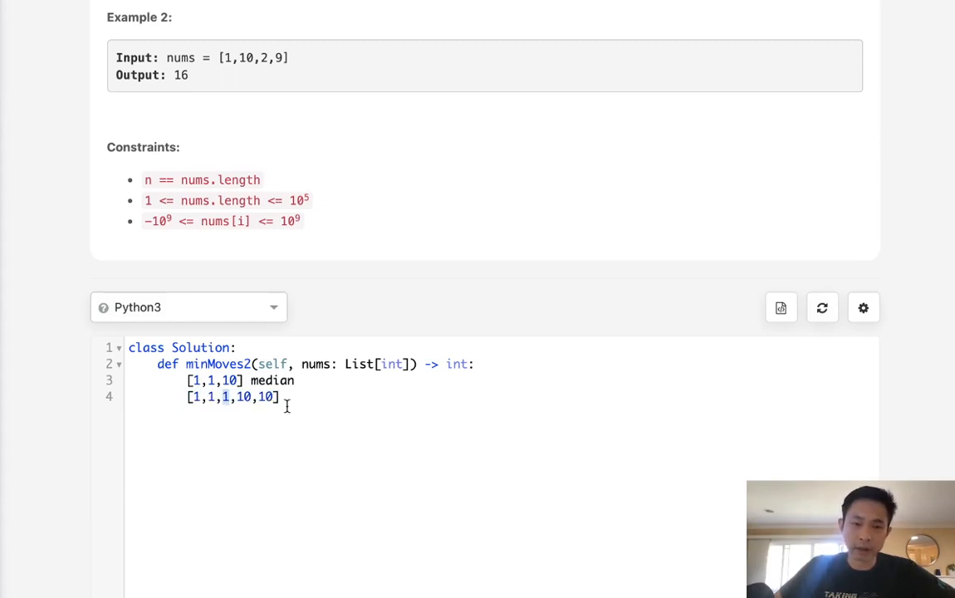
{"action": "left_click_drag", "start_coordinate": [237, 397], "coordinate": [292, 398]}
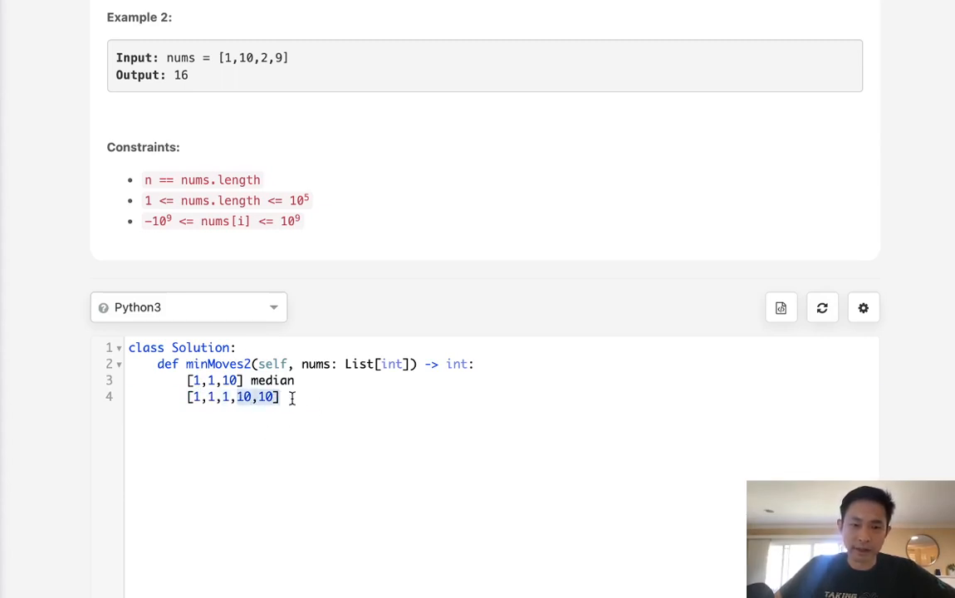
{"action": "left_click", "coordinate": [287, 400]}
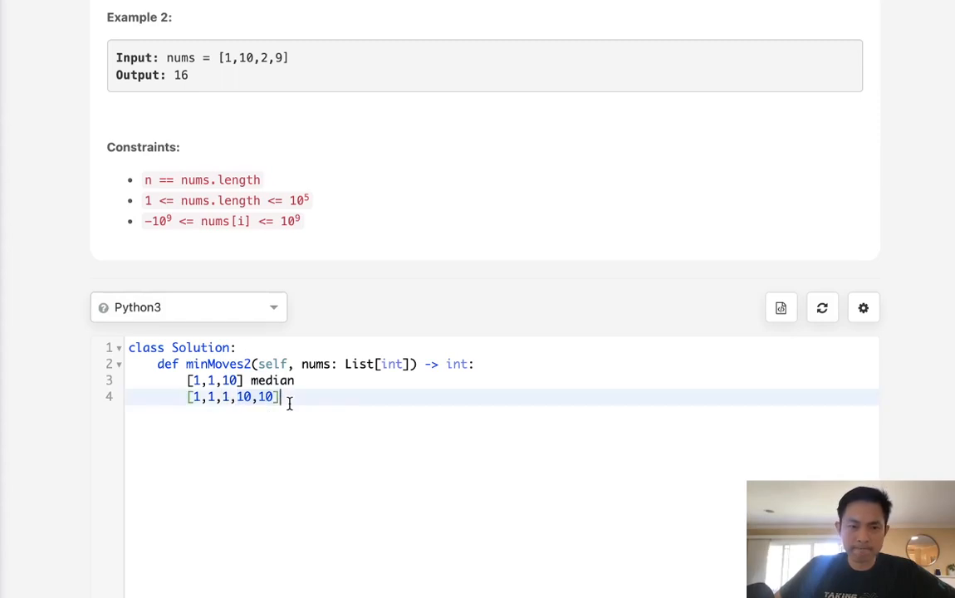
{"action": "left_click_drag", "start_coordinate": [230, 398], "coordinate": [218, 407]}
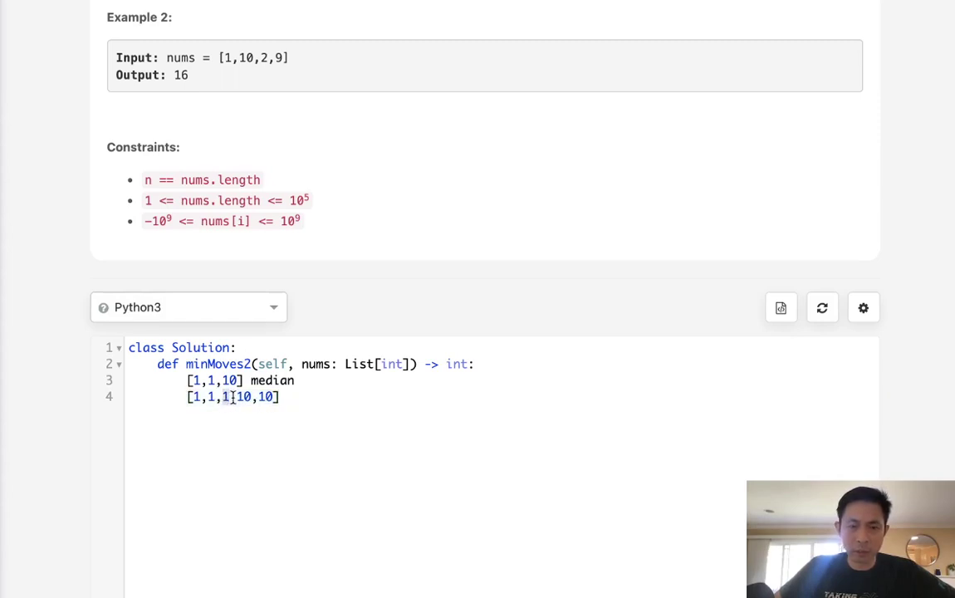
{"action": "left_click", "coordinate": [279, 399]}
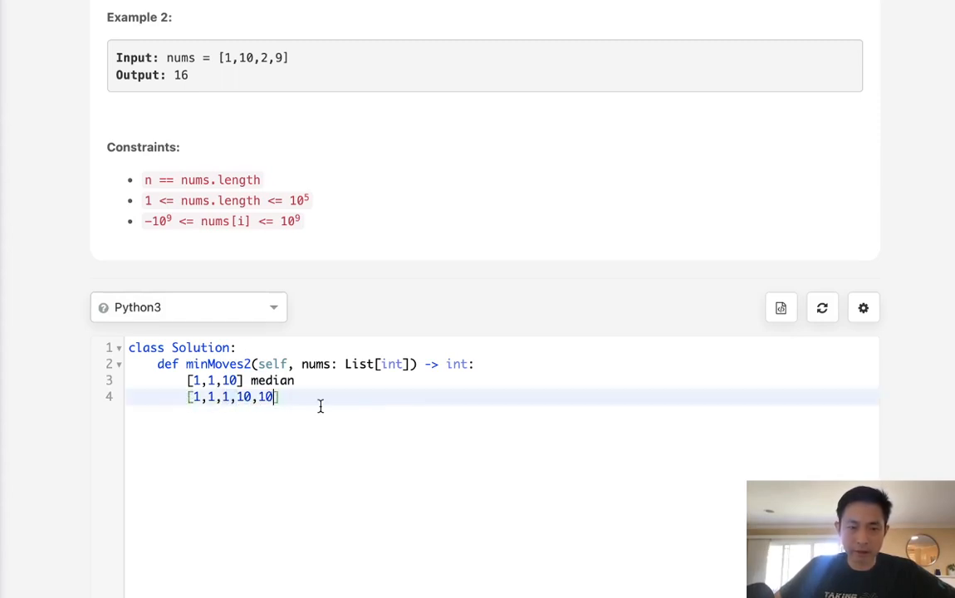
{"action": "type", "text": ",10"}
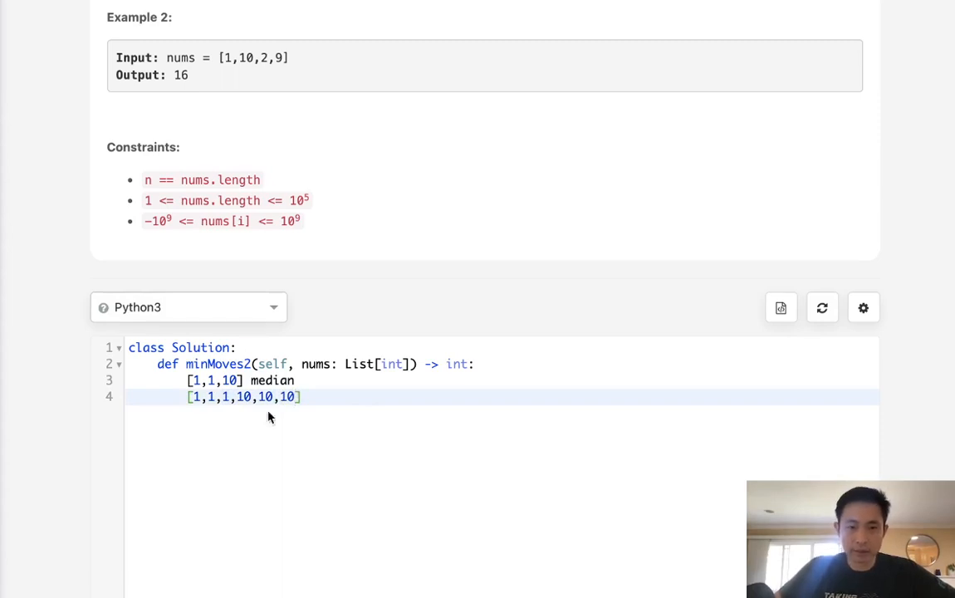
{"action": "left_click_drag", "start_coordinate": [223, 398], "coordinate": [253, 399]}
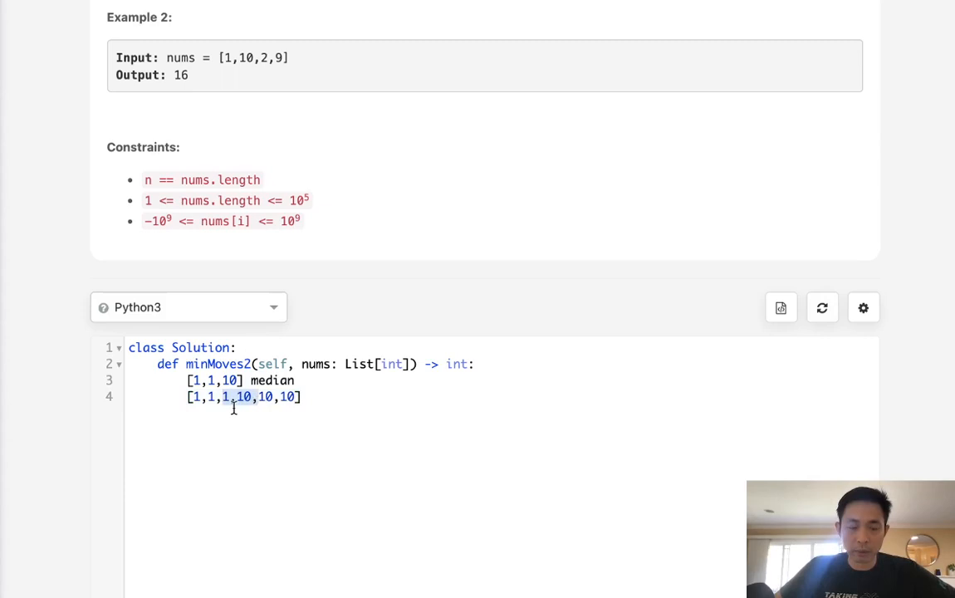
- Check the first 10 as a median candidate, then delete both example lines
{"action": "left_click", "coordinate": [239, 399]}
{"action": "double_click", "coordinate": [240, 400]}
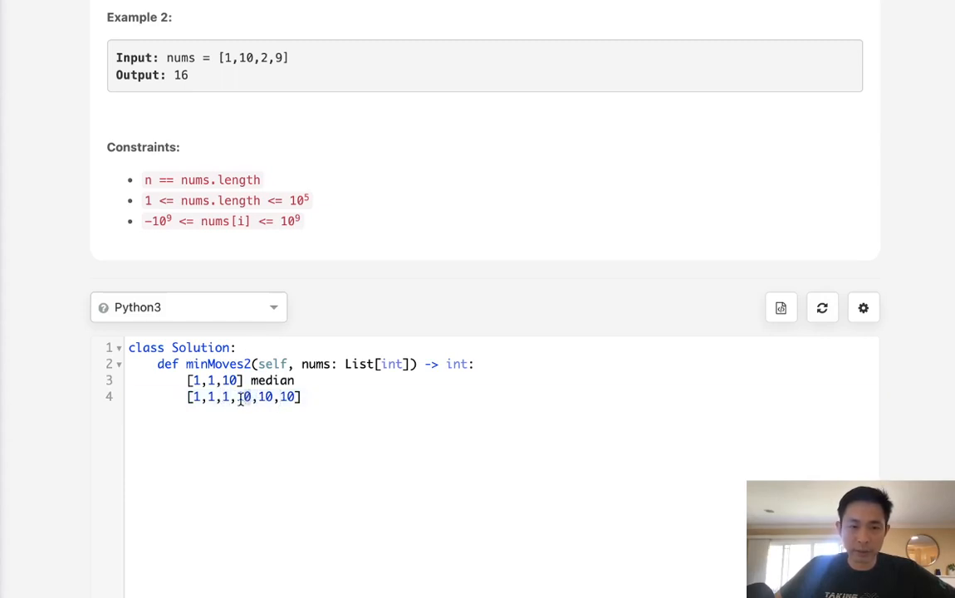
{"action": "left_click", "coordinate": [295, 400]}
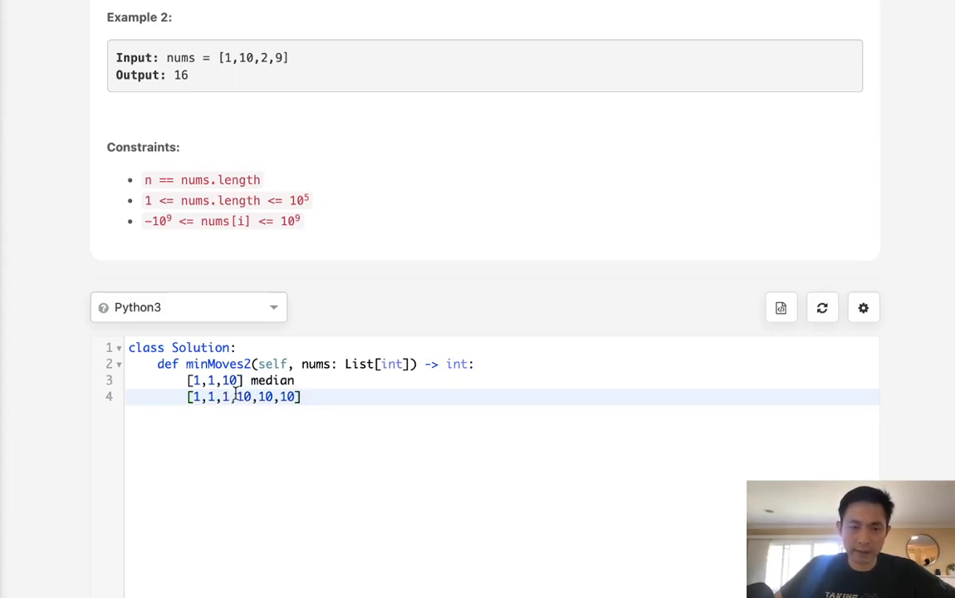
{"action": "double_click", "coordinate": [243, 396]}
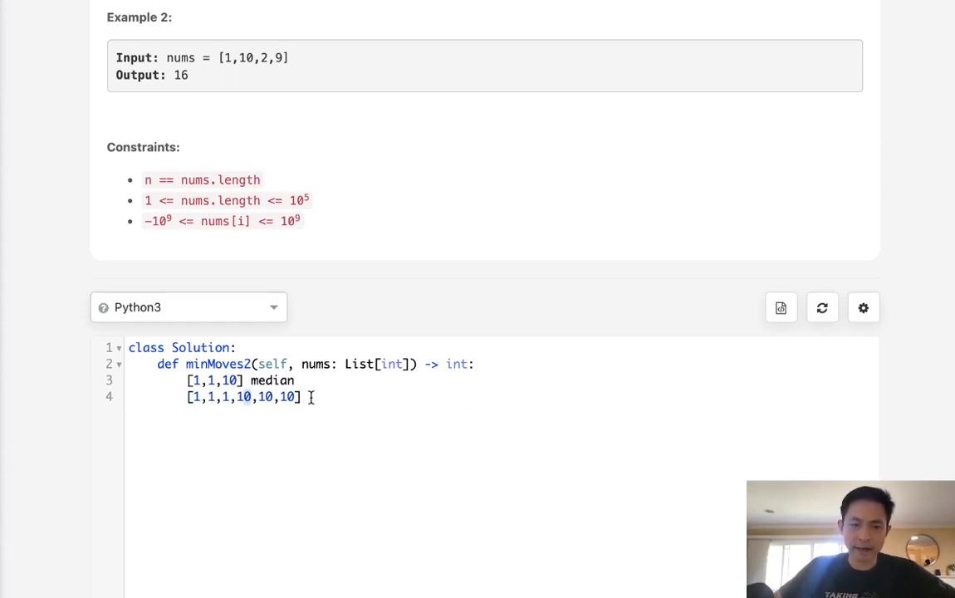
{"action": "left_click_drag", "start_coordinate": [310, 398], "coordinate": [190, 386]}
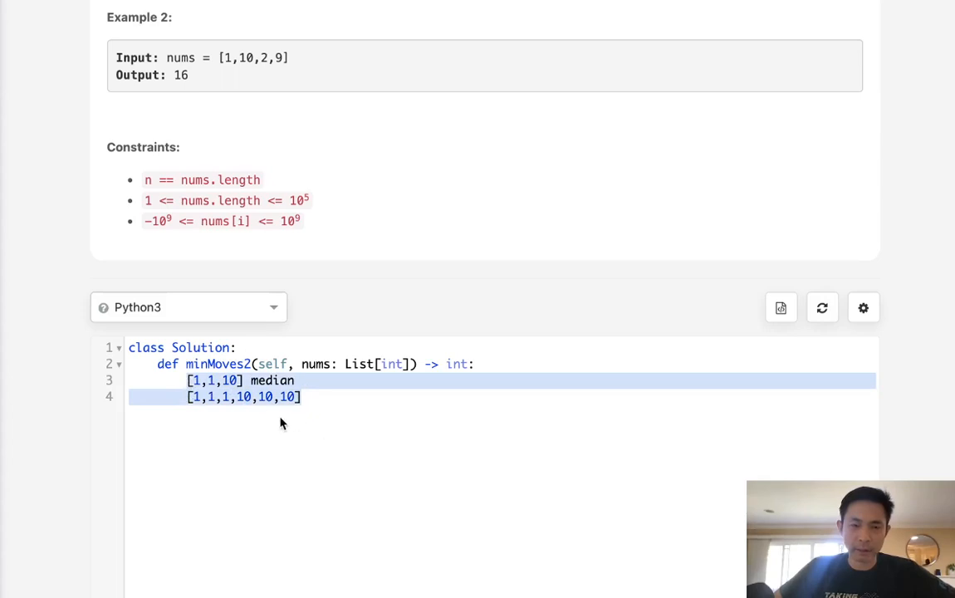
{"action": "key", "text": "BackSpace"}
{"action": "type", "text": "#"}
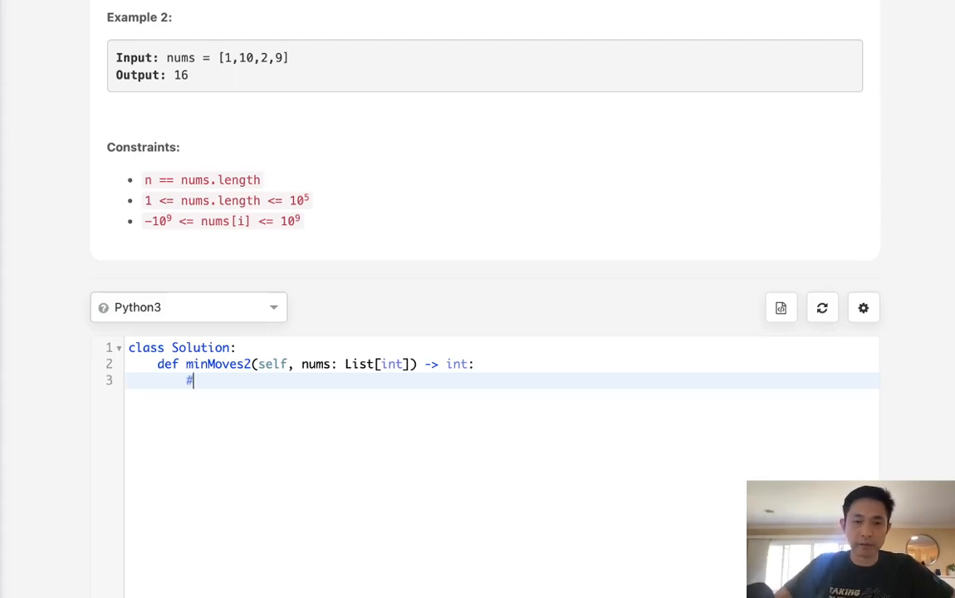
{"action": "type", "text": "sort out num"}
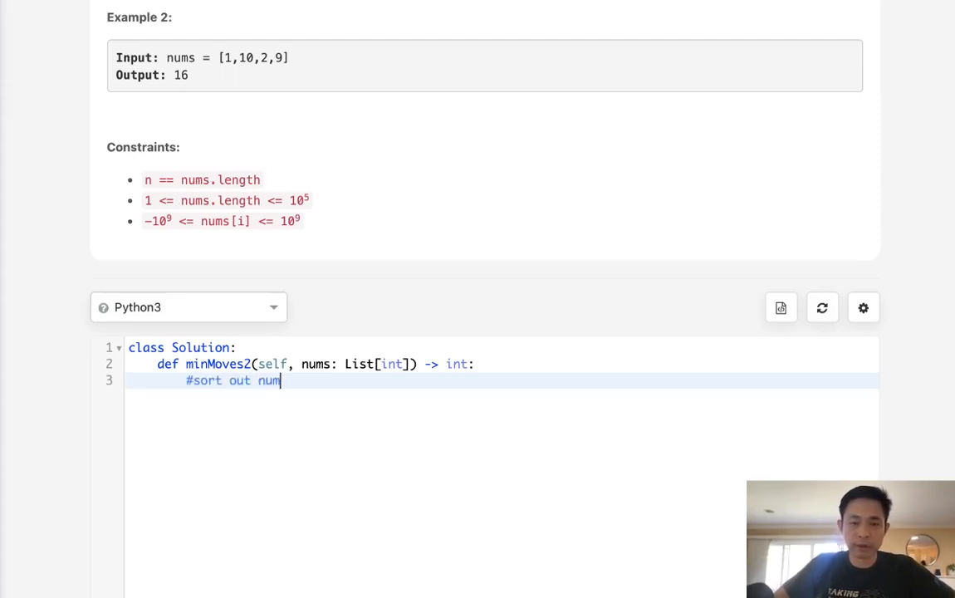
- Write plan comments '#sort nums', '#select median' and '#sum of ab differences median' on separate lines
{"action": "key", "text": "BackSpace"}
{"action": "key", "text": "BackSpace"}
{"action": "key", "text": "BackSpace"}
{"action": "key", "text": "BackSpace"}
{"action": "key", "text": "BackSpace"}
{"action": "key", "text": "BackSpace"}
{"action": "type", "text": "nums"}
{"action": "key", "text": "Return"}
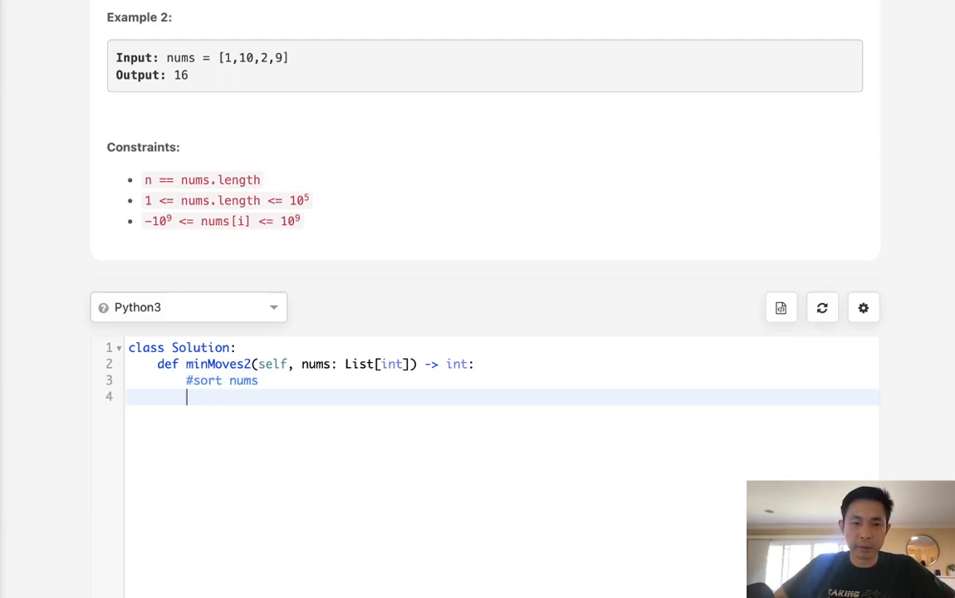
{"action": "key", "text": "Return"}
{"action": "type", "text": "#select "}
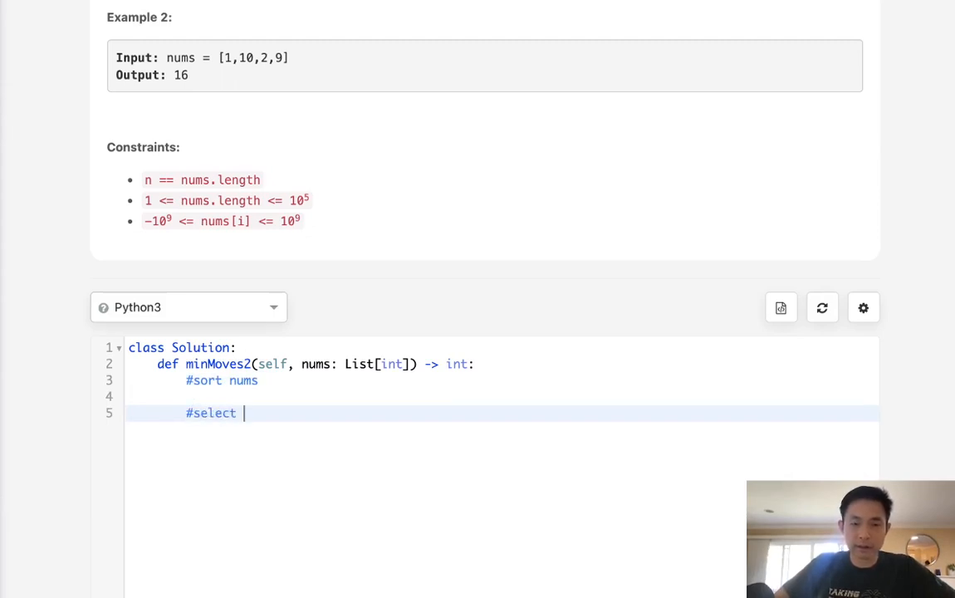
{"action": "type", "text": "median"}
{"action": "key", "text": "Return"}
{"action": "key", "text": "Return"}
{"action": "type", "text": "#su"}
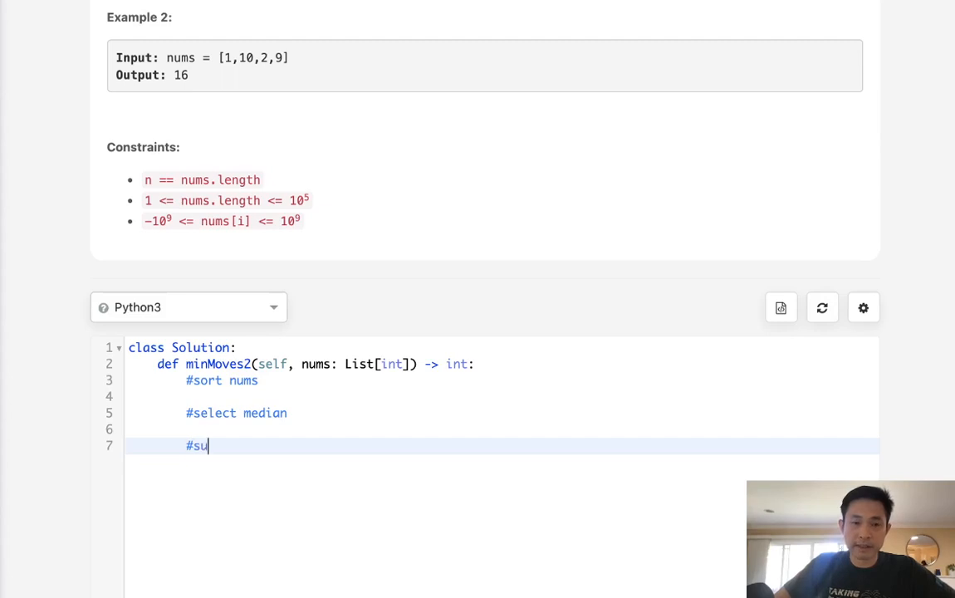
{"action": "type", "text": "m of ab differences median n"}
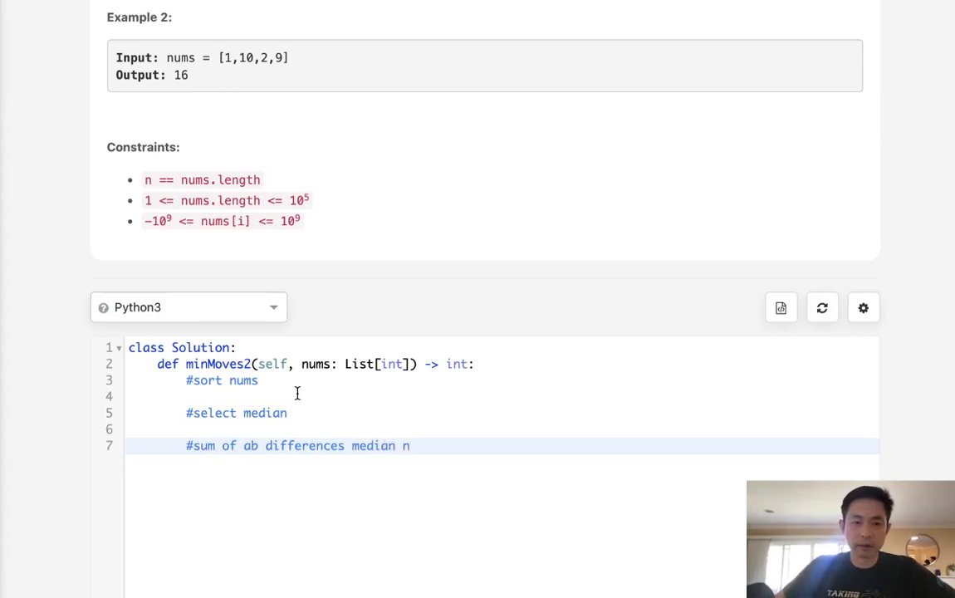
- Add nums.sort() and target = nums[N//2] under their plan comments
{"action": "left_click", "coordinate": [301, 390]}
{"action": "type", "text": "nums.sort()"}
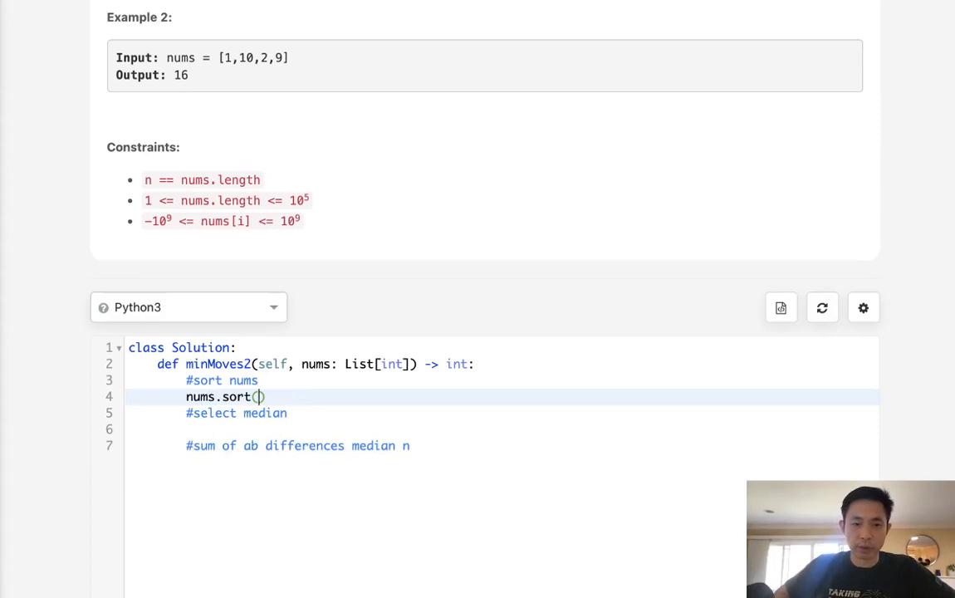
{"action": "key", "text": "Return"}
{"action": "type", "text": "N = len(nums)"}
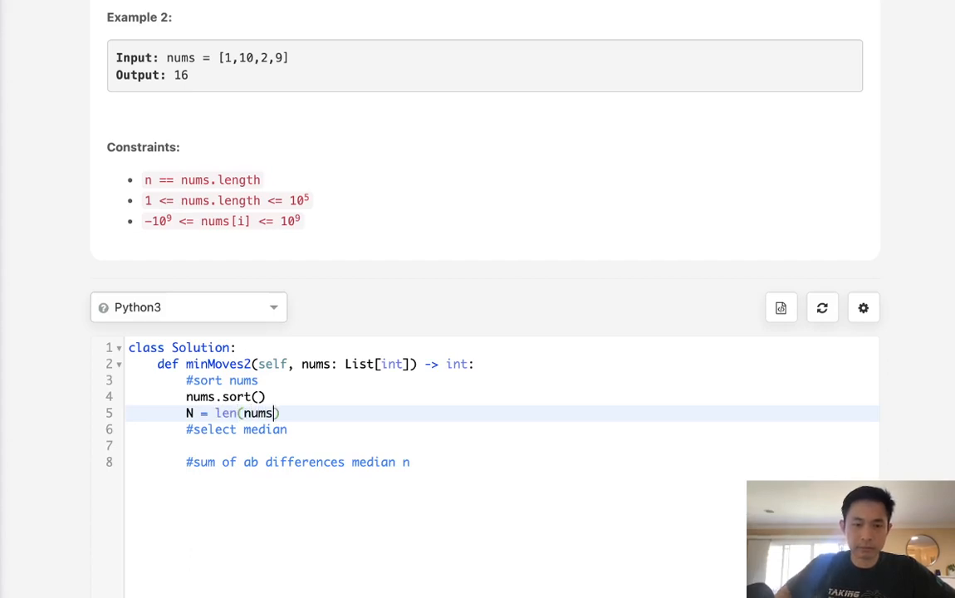
{"action": "key", "text": "Return"}
{"action": "type", "text": "target = nums[N//2"}
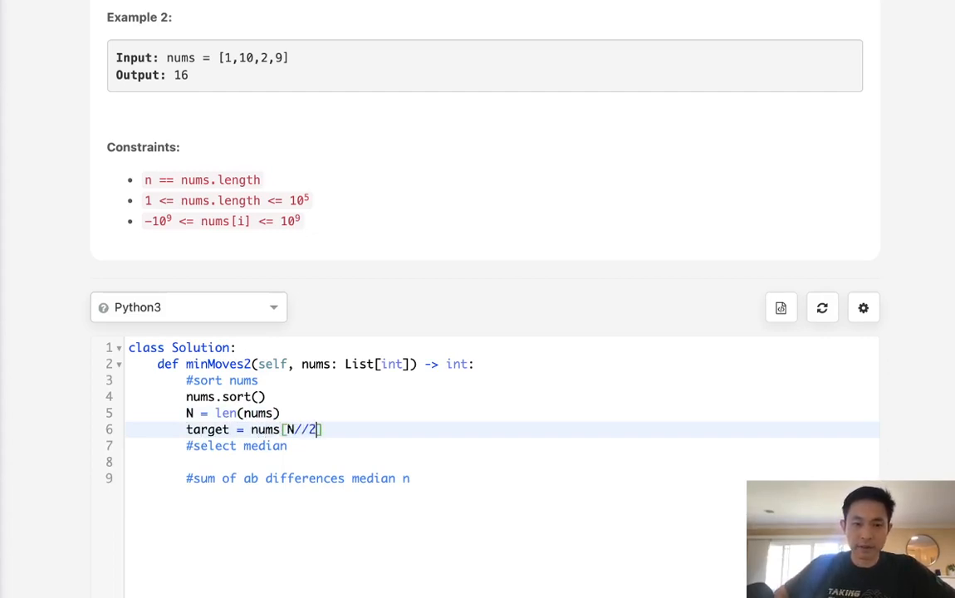
{"action": "left_click", "coordinate": [282, 465]}
- Write return sum(abs(target-n) for n in nums) under the sum comment
{"action": "left_click", "coordinate": [419, 487]}
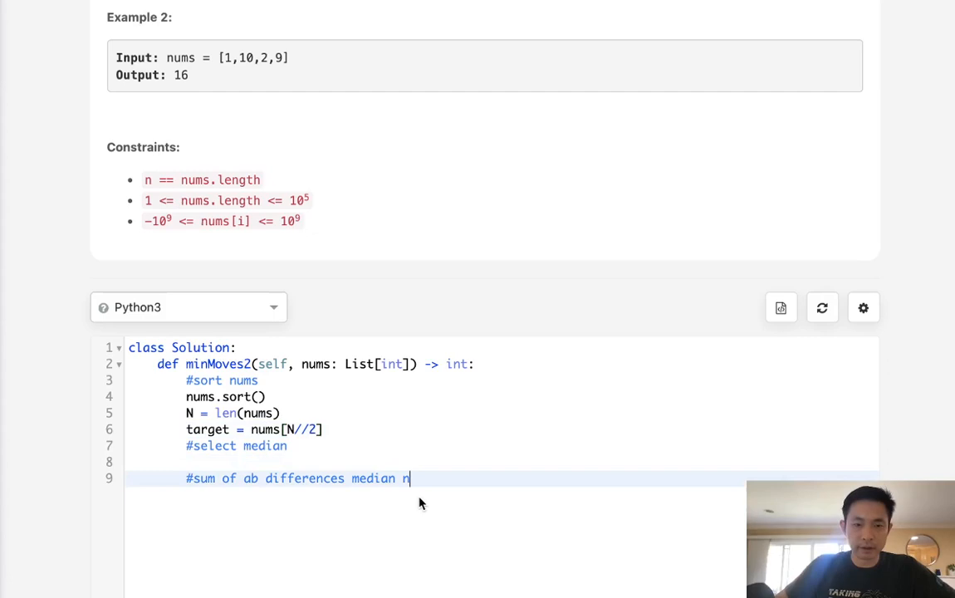
{"action": "key", "text": "Return"}
{"action": "type", "text": "retu"}
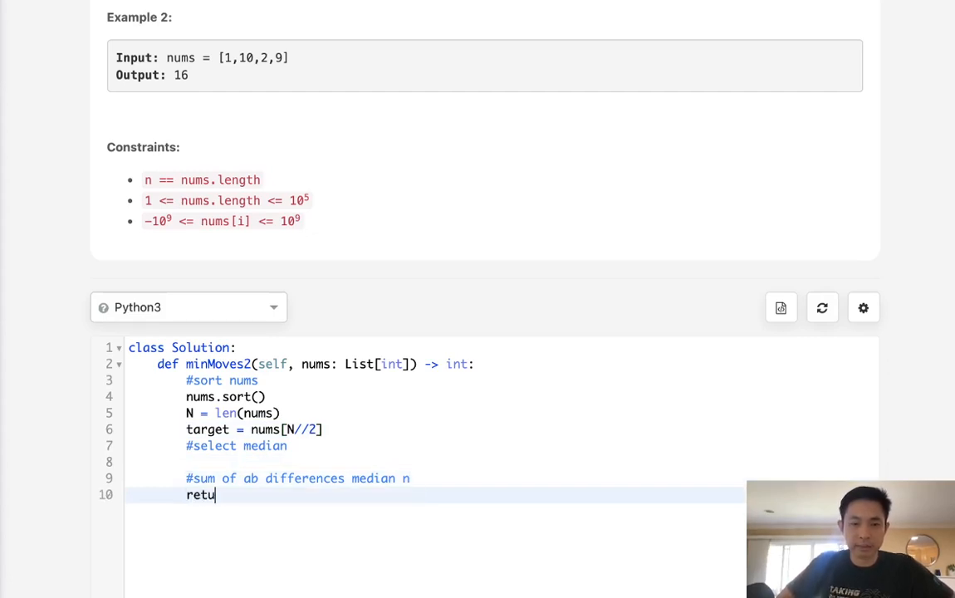
{"action": "type", "text": "rn sum(for "}
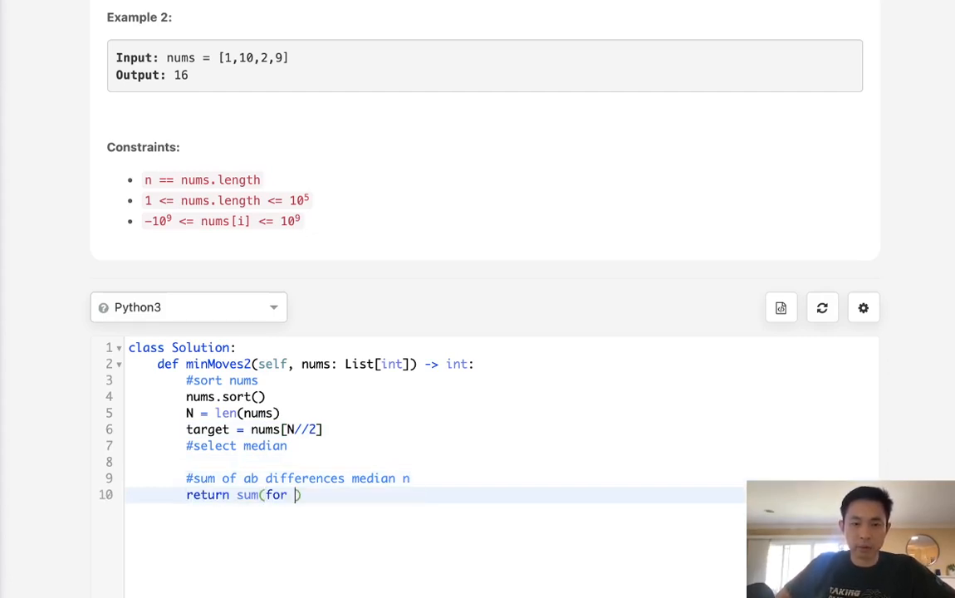
{"action": "type", "text": "n in nums"}
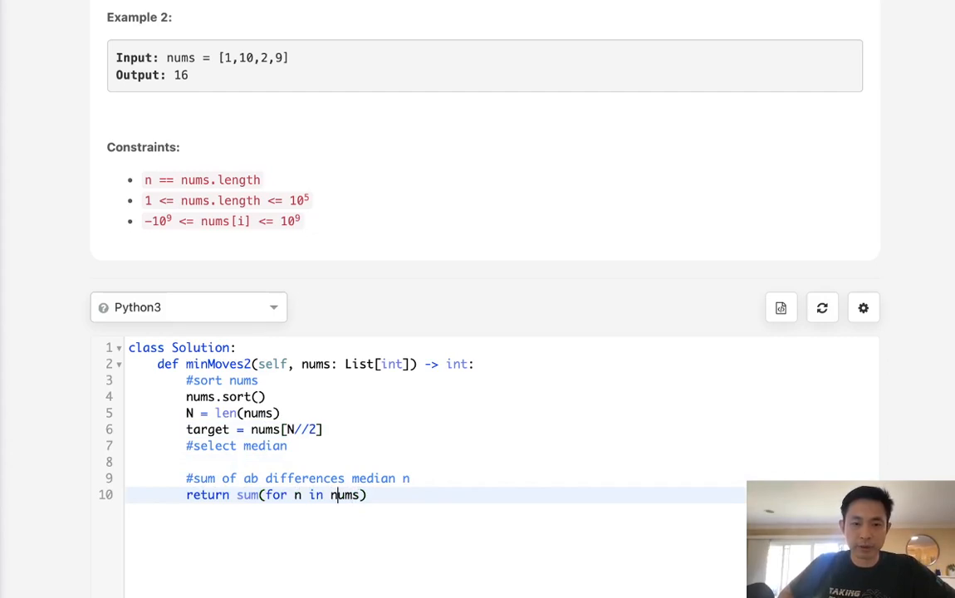
{"action": "left_click", "coordinate": [267, 495]}
{"action": "type", "text": "("}
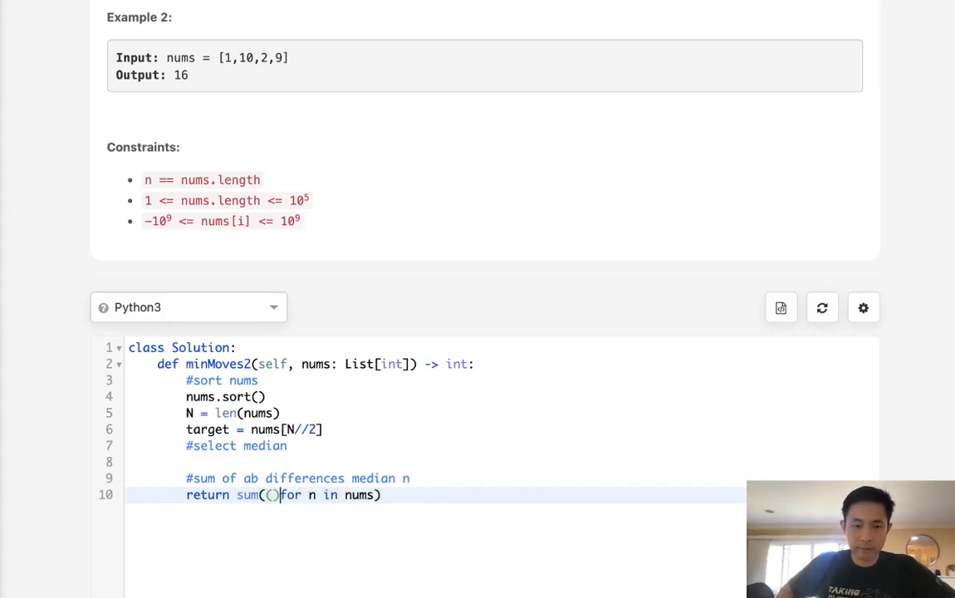
{"action": "type", "text": "target-"}
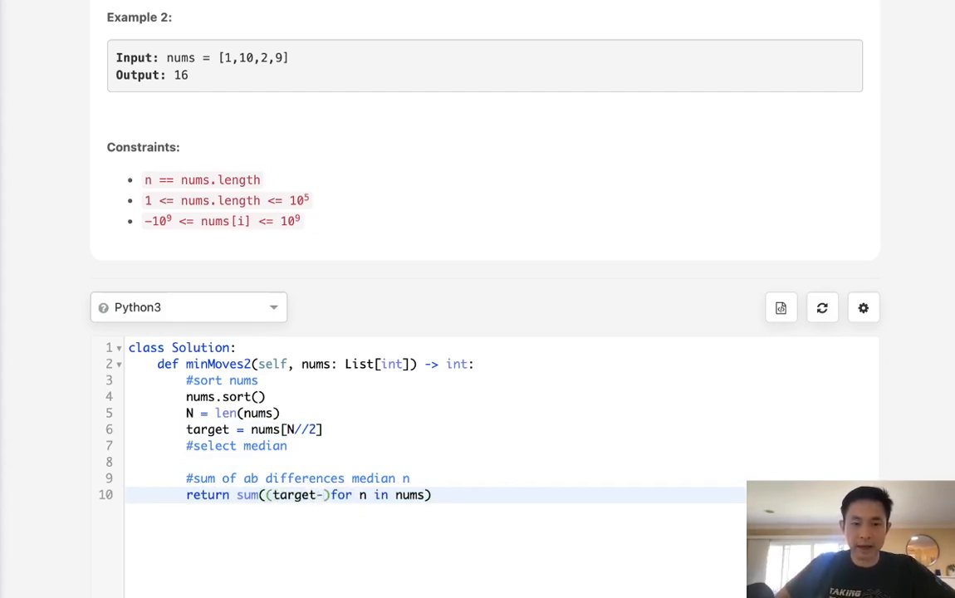
{"action": "type", "text": "n"}
{"action": "key", "text": "Left"}
{"action": "key", "text": "Left"}
{"action": "key", "text": "Left"}
{"action": "key", "text": "Left"}
{"action": "key", "text": "Left"}
{"action": "key", "text": "Left"}
{"action": "key", "text": "Left"}
{"action": "type", "text": "ab"}
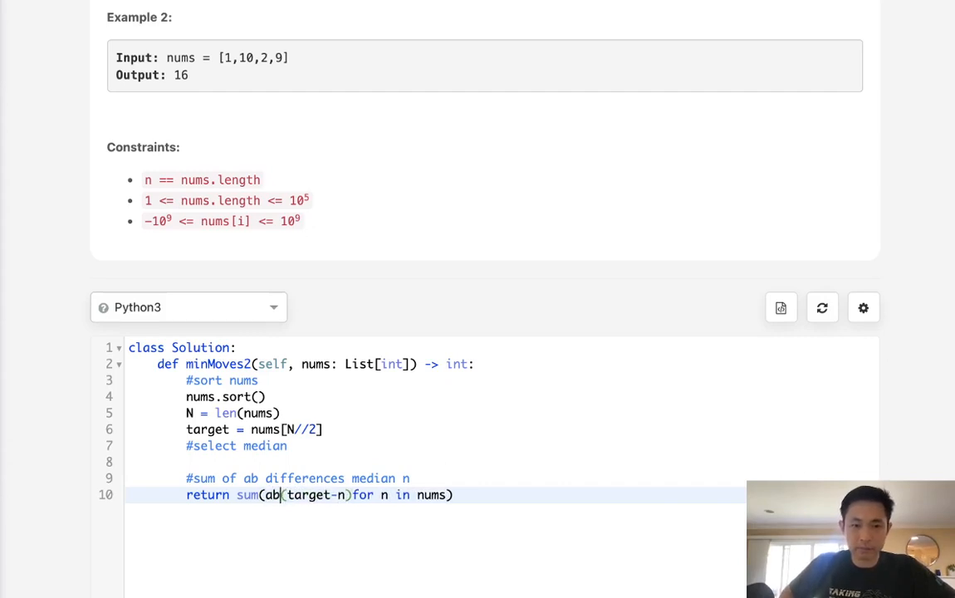
{"action": "type", "text": "s"}
- Delete the three plan comments from minMoves2
{"action": "left_click", "coordinate": [409, 460]}
{"action": "scroll", "coordinate": [415, 459], "scroll_direction": "down", "scroll_amount": 3}
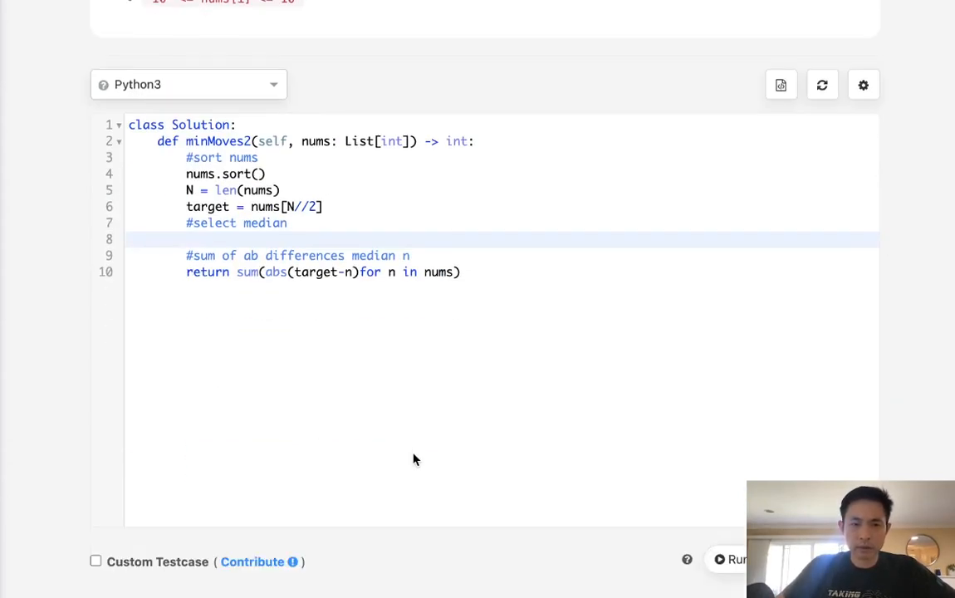
{"action": "left_click", "coordinate": [433, 255]}
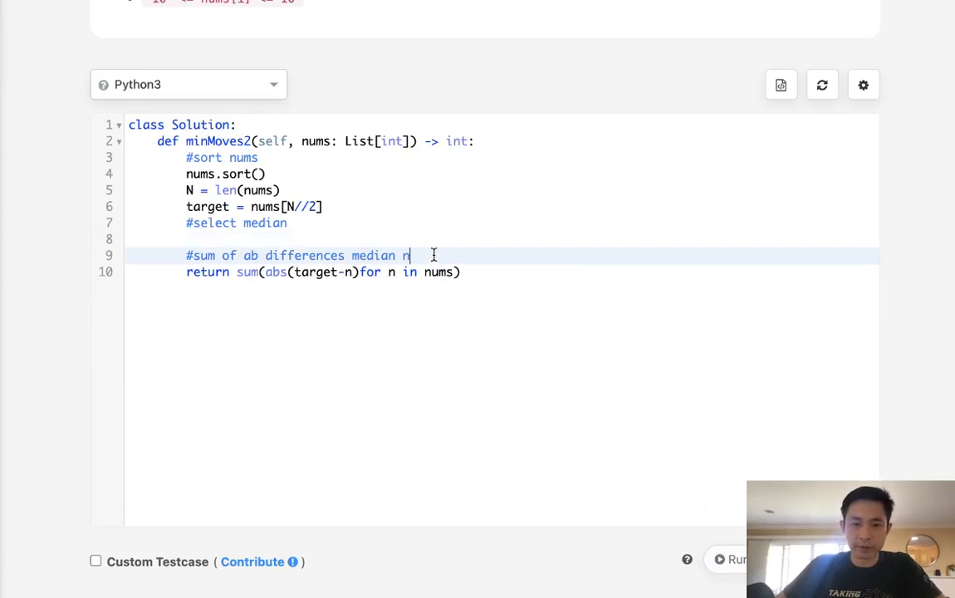
{"action": "left_click_drag", "start_coordinate": [434, 255], "coordinate": [186, 255]}
{"action": "key", "text": "BackSpace"}
{"action": "left_click_drag", "start_coordinate": [307, 223], "coordinate": [164, 223]}
{"action": "key", "text": "BackSpace"}
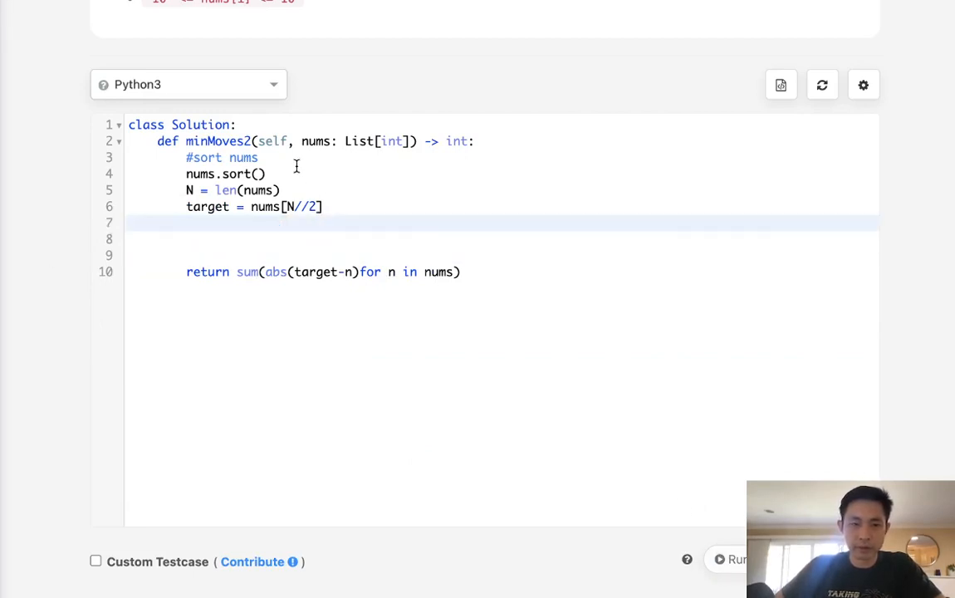
{"action": "left_click_drag", "start_coordinate": [296, 166], "coordinate": [116, 166]}
{"action": "key", "text": "BackSpace"}
- Run the code on the [1,2,3] sample, then submit it for an Accepted result
{"action": "key", "text": "ctrl+apostrophe"}
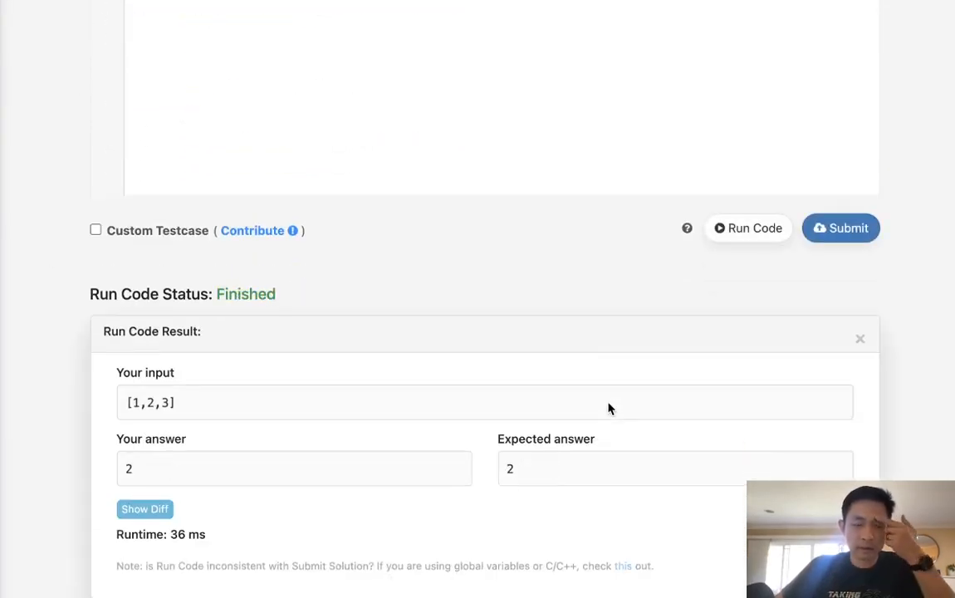
{"action": "scroll", "coordinate": [725, 221], "scroll_direction": "up", "scroll_amount": 3}
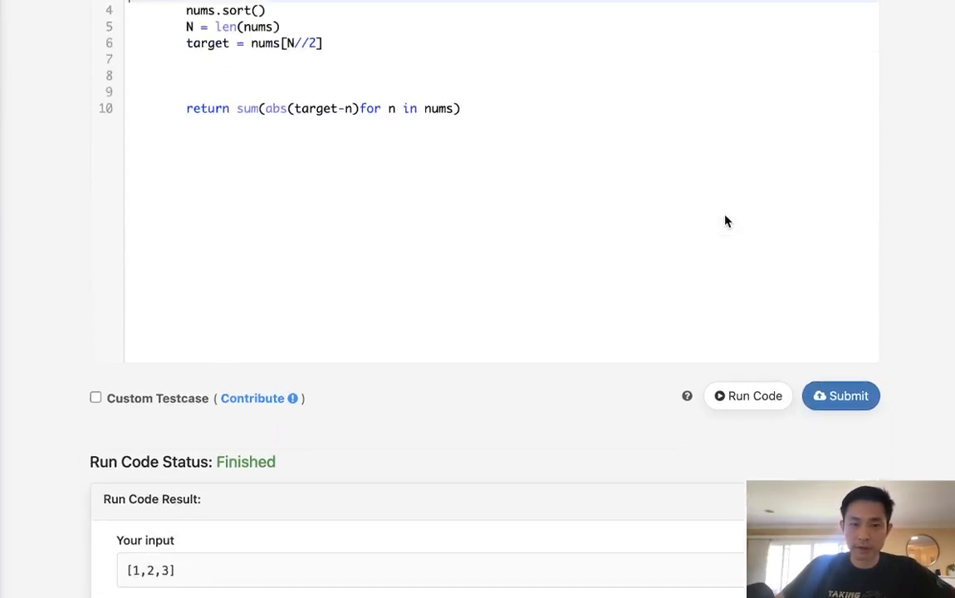
{"action": "scroll", "coordinate": [847, 449], "scroll_direction": "up", "scroll_amount": 1}
{"action": "scroll", "coordinate": [838, 415], "scroll_direction": "up", "scroll_amount": 2}
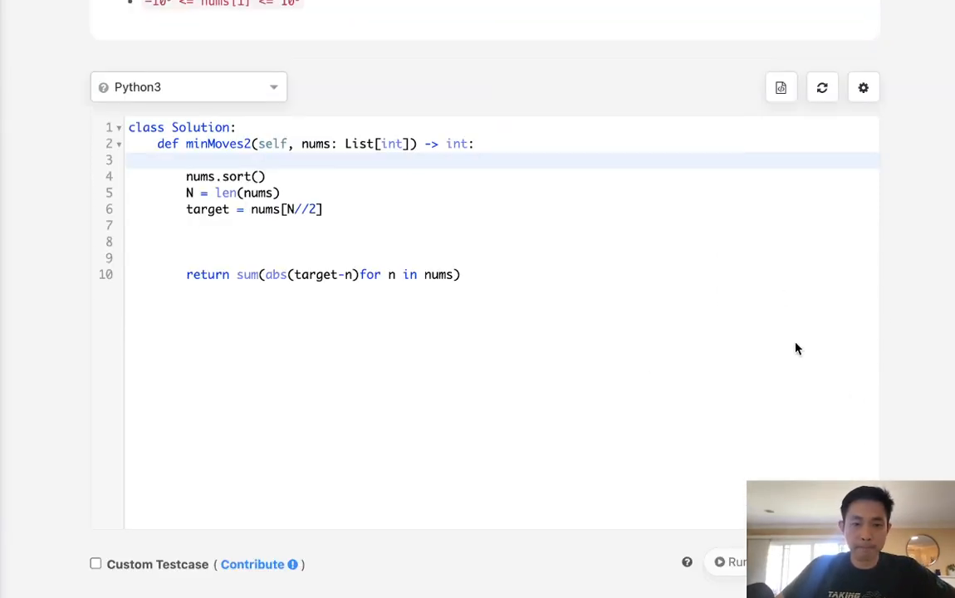
{"action": "key", "text": "ctrl+Return"}
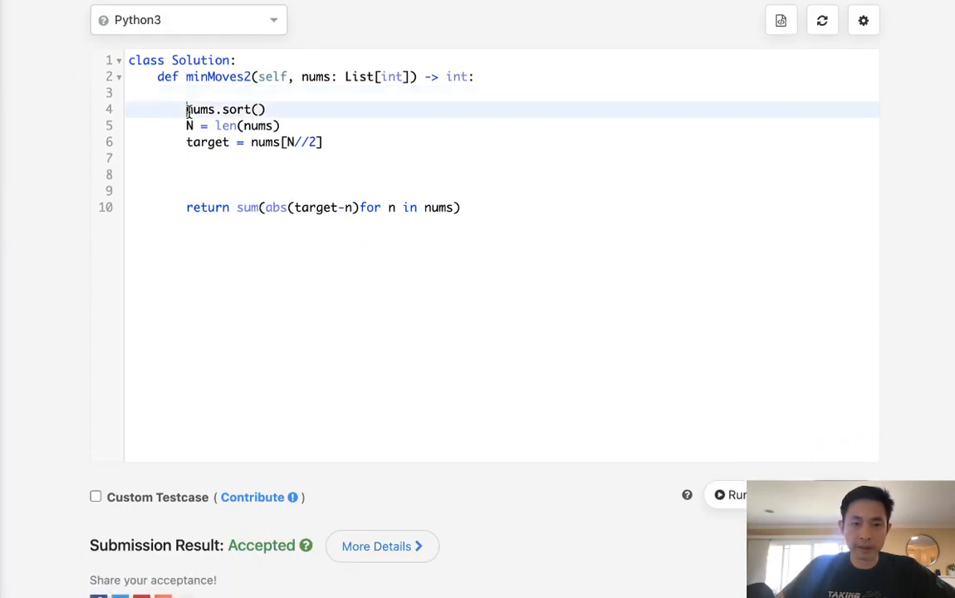
- Replace the sort, N and nums[N//2] lines with target = median(nums)
{"action": "left_click_drag", "start_coordinate": [187, 108], "coordinate": [305, 107]}
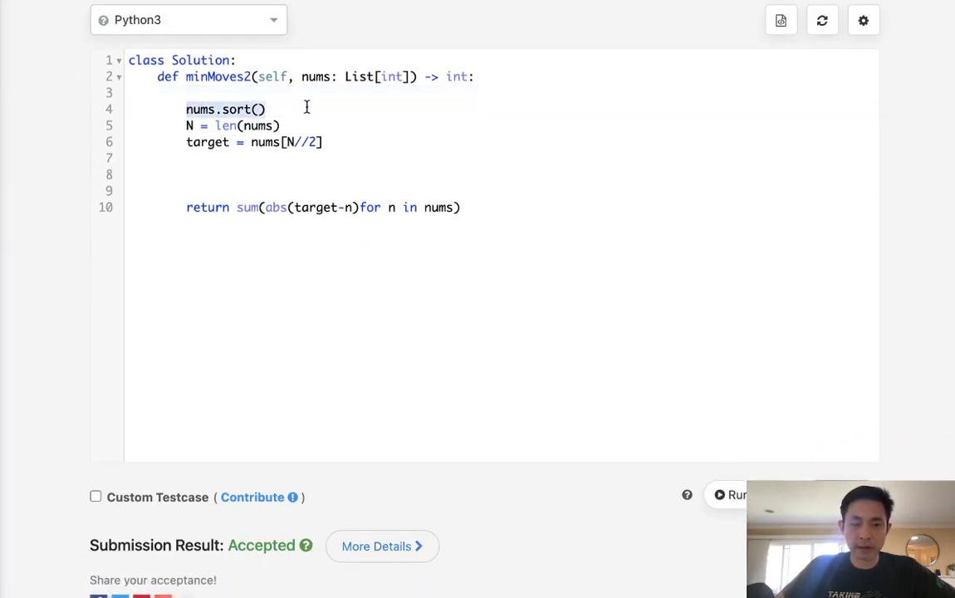
{"action": "left_click_drag", "start_coordinate": [334, 145], "coordinate": [123, 132]}
{"action": "left_click", "coordinate": [254, 184]}
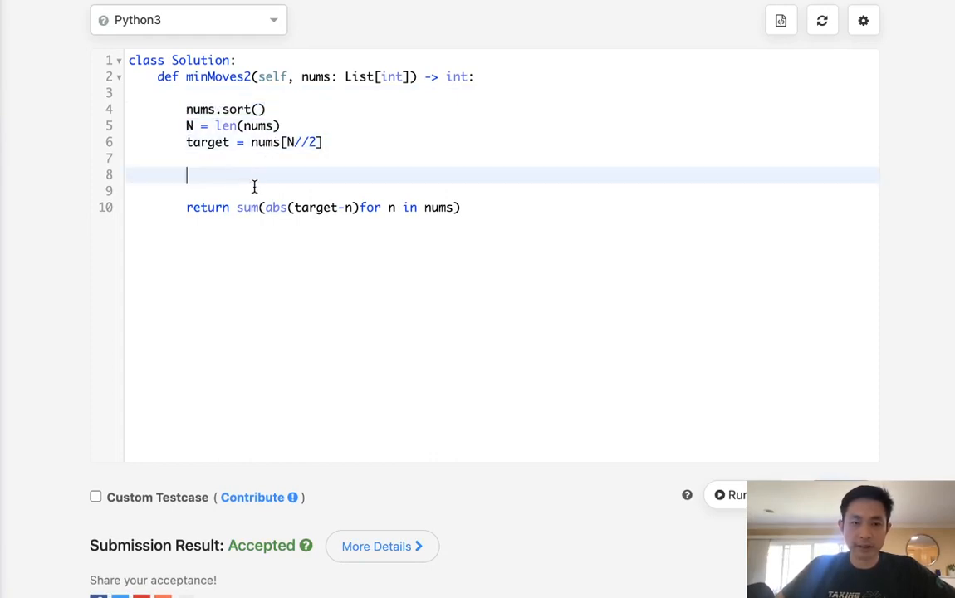
{"action": "left_click", "coordinate": [109, 160]}
{"action": "key", "text": "BackSpace"}
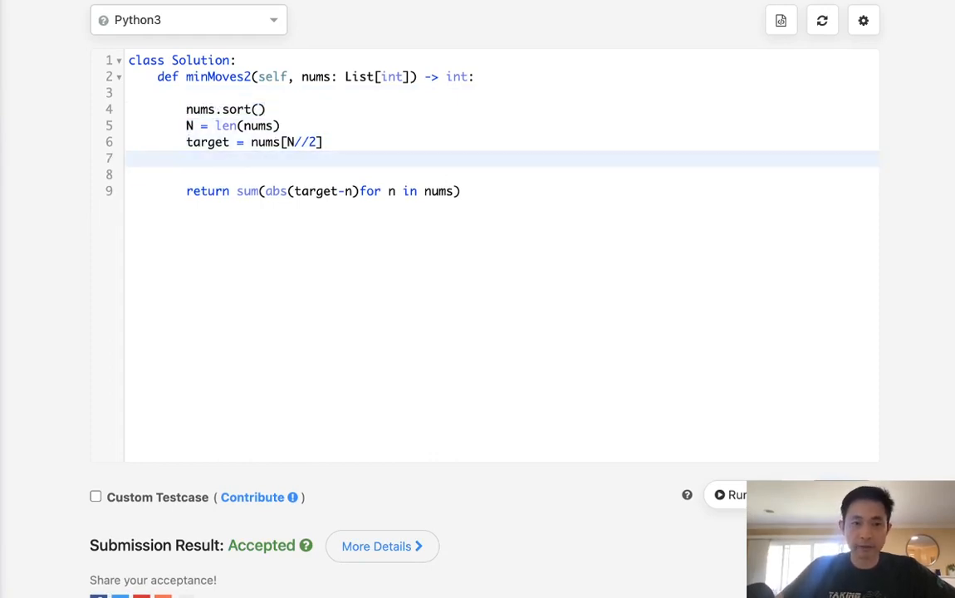
{"action": "left_click_drag", "start_coordinate": [336, 143], "coordinate": [189, 111]}
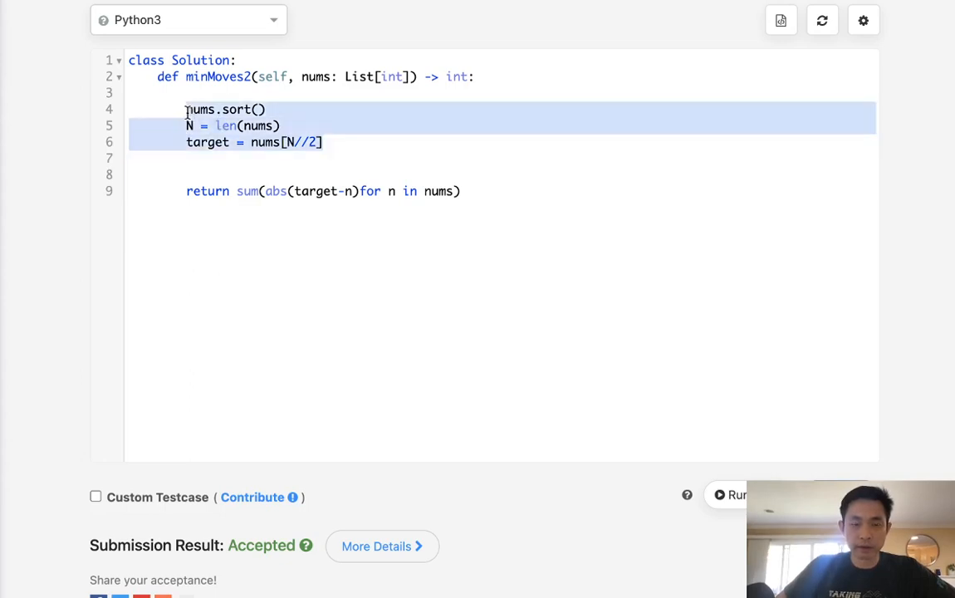
{"action": "type", "text": "target "}
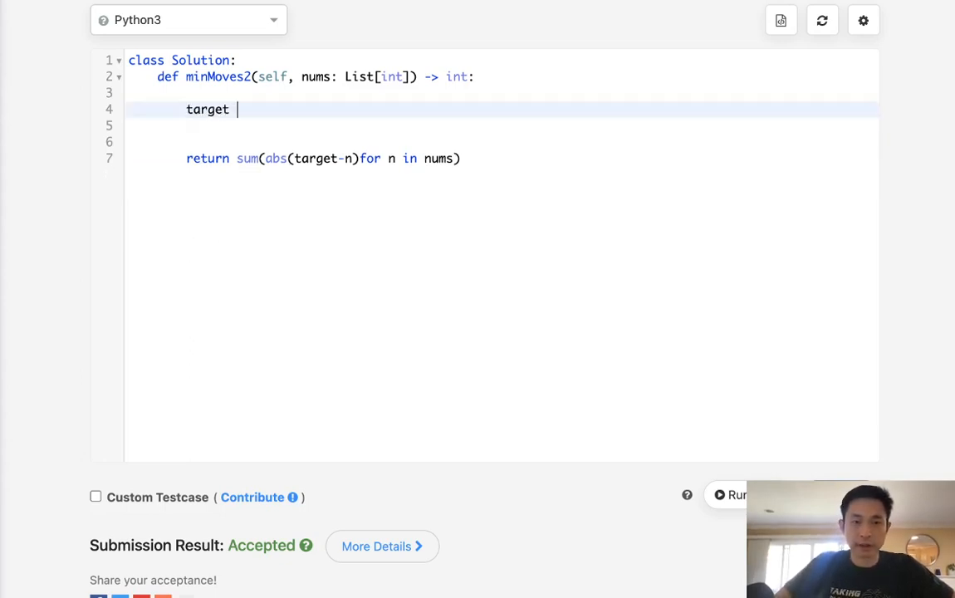
{"action": "type", "text": "= median("}
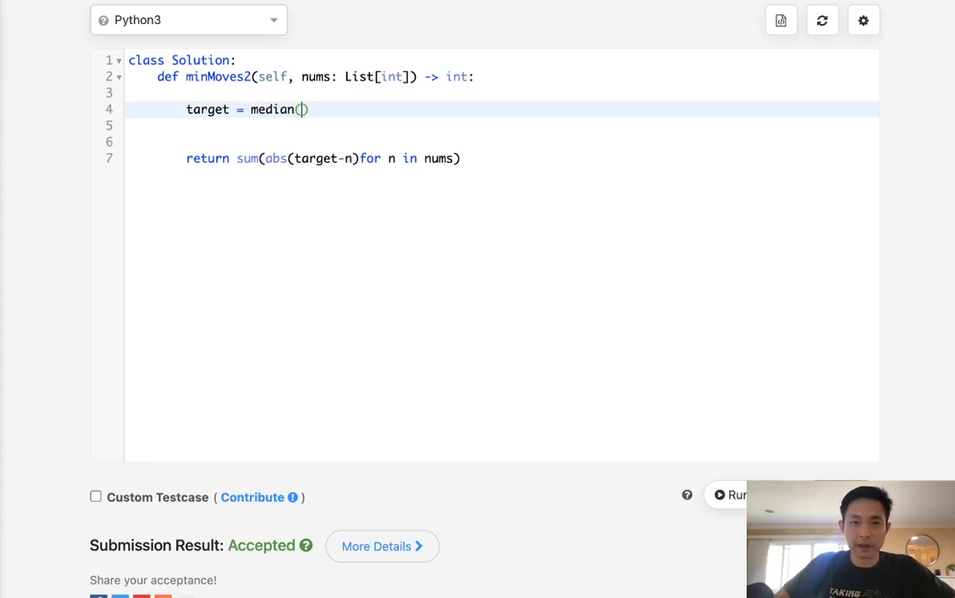
{"action": "type", "text": "nums"}
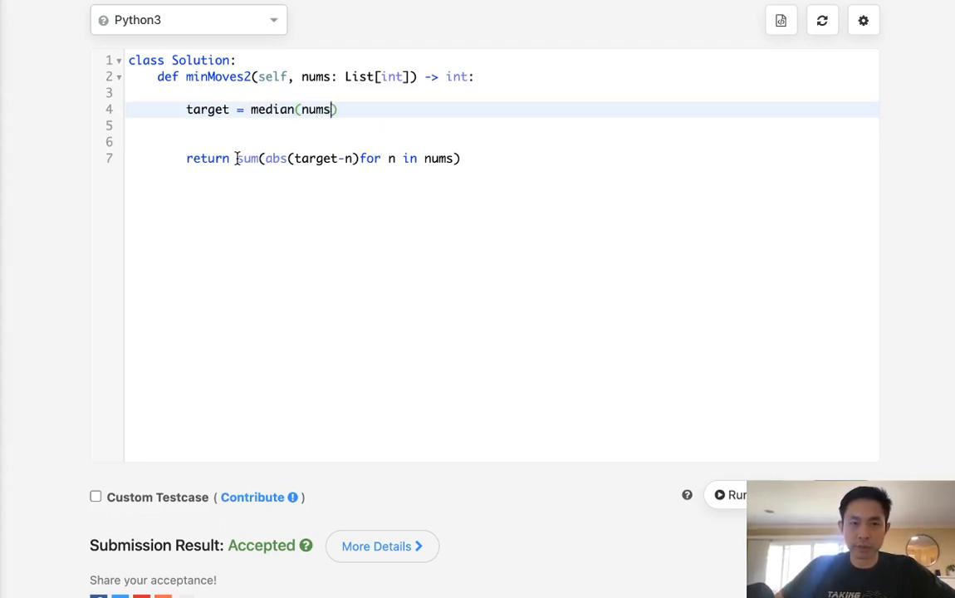
- Wrap the returned sum in int(...) and resubmit the median solution for Accepted
{"action": "left_click", "coordinate": [236, 157]}
{"action": "type", "text": "int"}
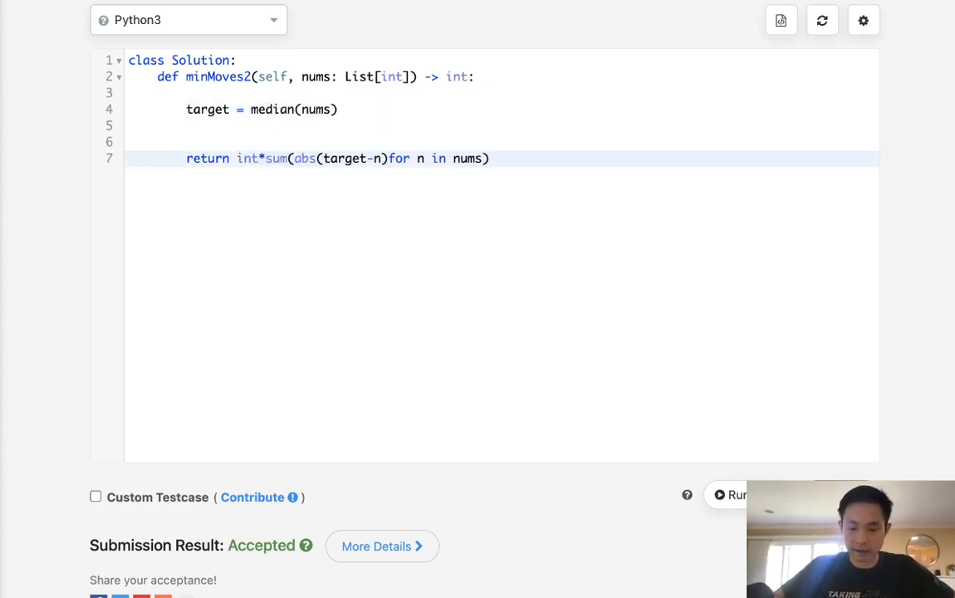
{"action": "type", "text": "("}
{"action": "left_click", "coordinate": [534, 156]}
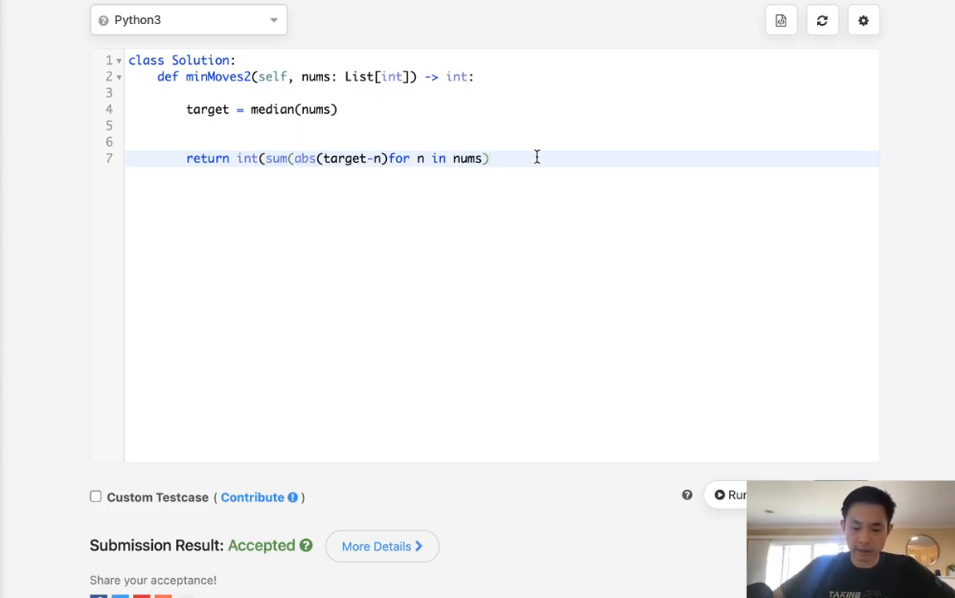
{"action": "type", "text": ")"}
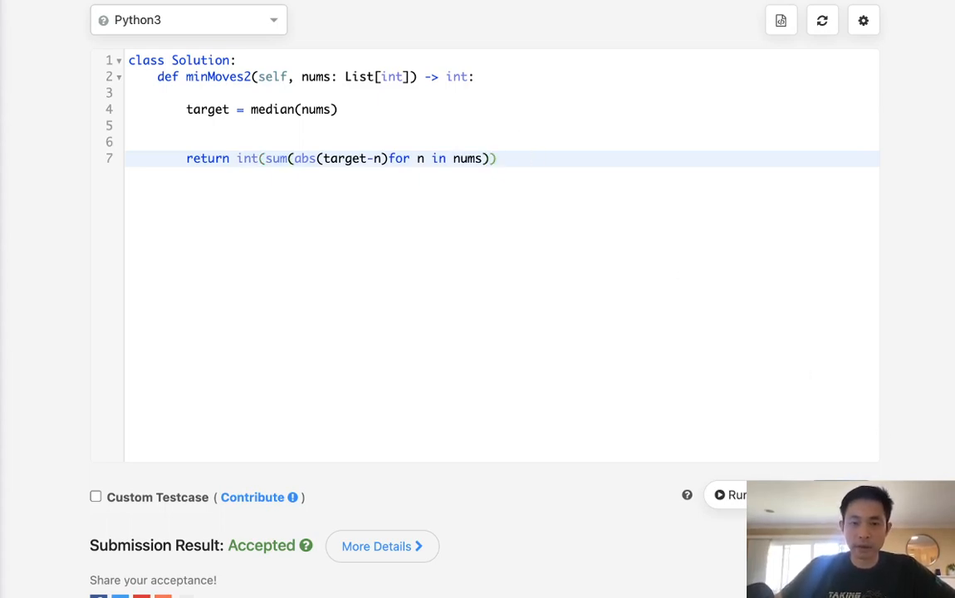
{"action": "key", "text": "ctrl+Return"}
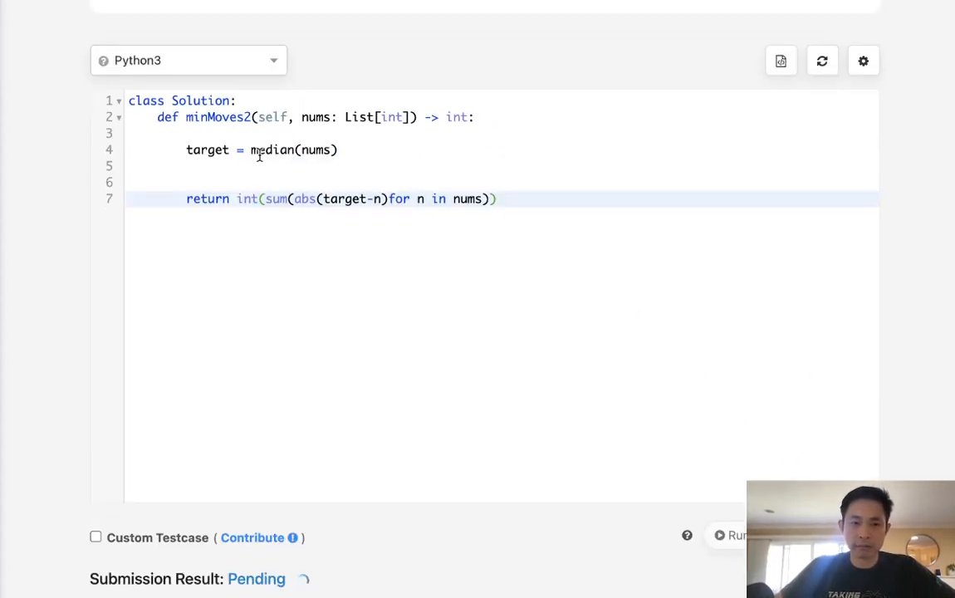
{"action": "left_click_drag", "start_coordinate": [249, 149], "coordinate": [454, 158]}
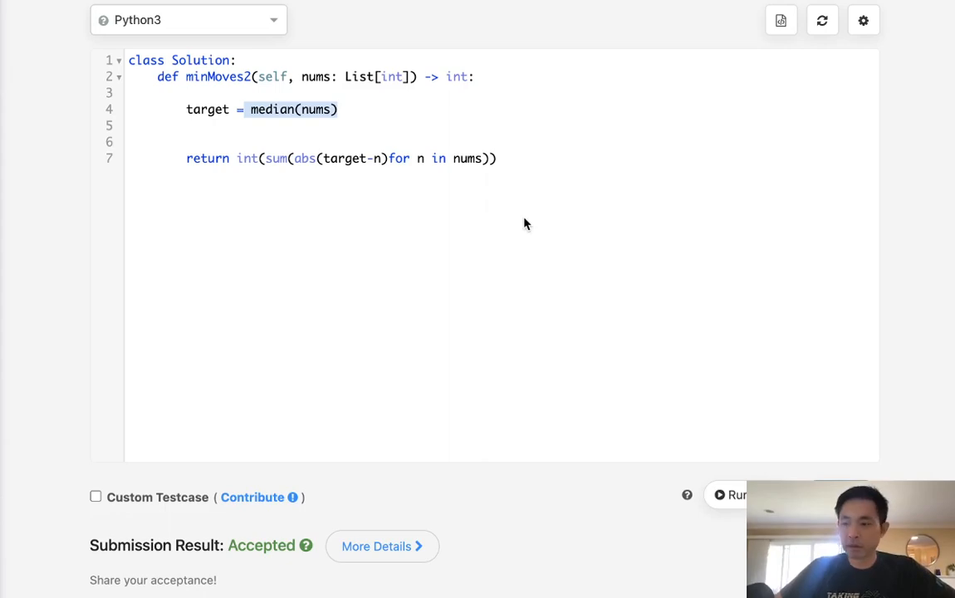
{"action": "scroll", "coordinate": [669, 206], "scroll_direction": "up", "scroll_amount": 1}
{"action": "scroll", "coordinate": [670, 206], "scroll_direction": "up", "scroll_amount": 5}
{"action": "scroll", "coordinate": [669, 206], "scroll_direction": "up", "scroll_amount": 2}
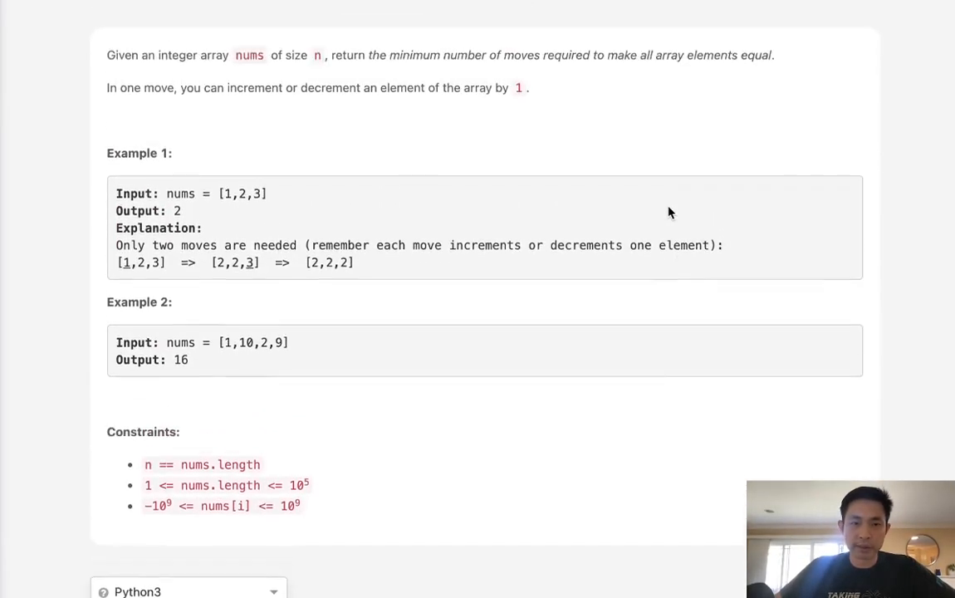
{"action": "scroll", "coordinate": [670, 213], "scroll_direction": "down", "scroll_amount": 4}
{"action": "scroll", "coordinate": [669, 211], "scroll_direction": "down", "scroll_amount": 4}
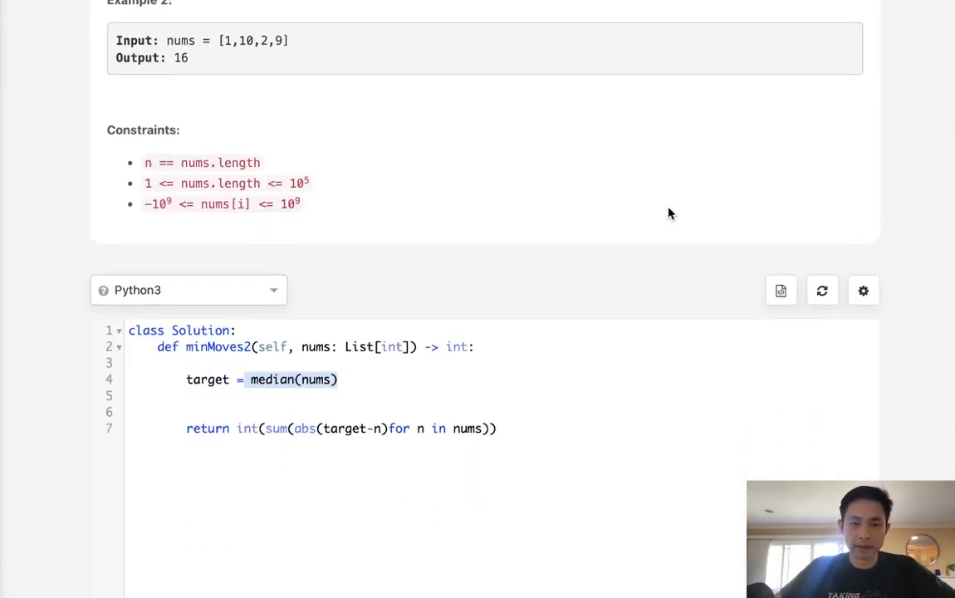
{"action": "left_click", "coordinate": [416, 393]}
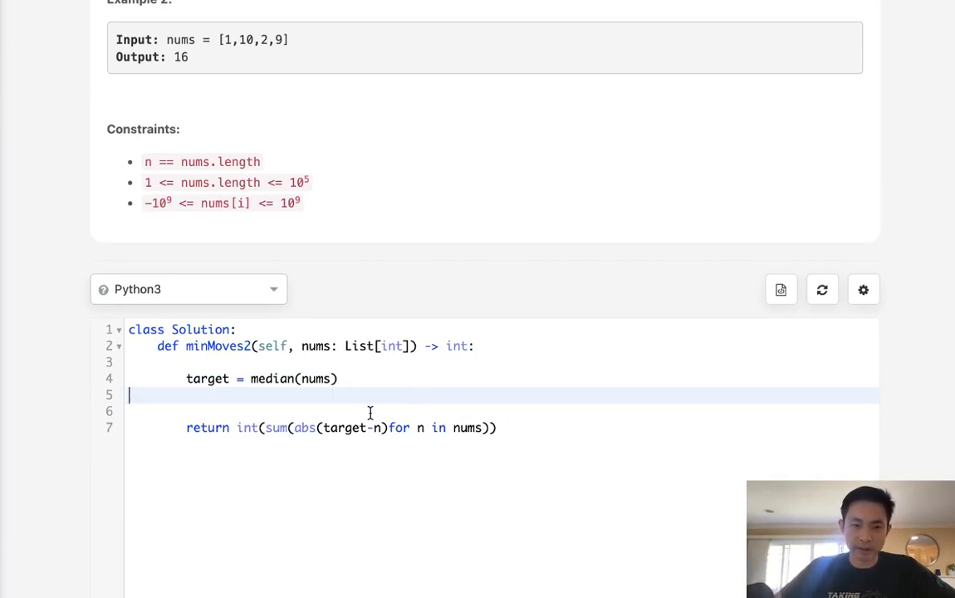
{"action": "scroll", "coordinate": [467, 245], "scroll_direction": "up", "scroll_amount": 4}
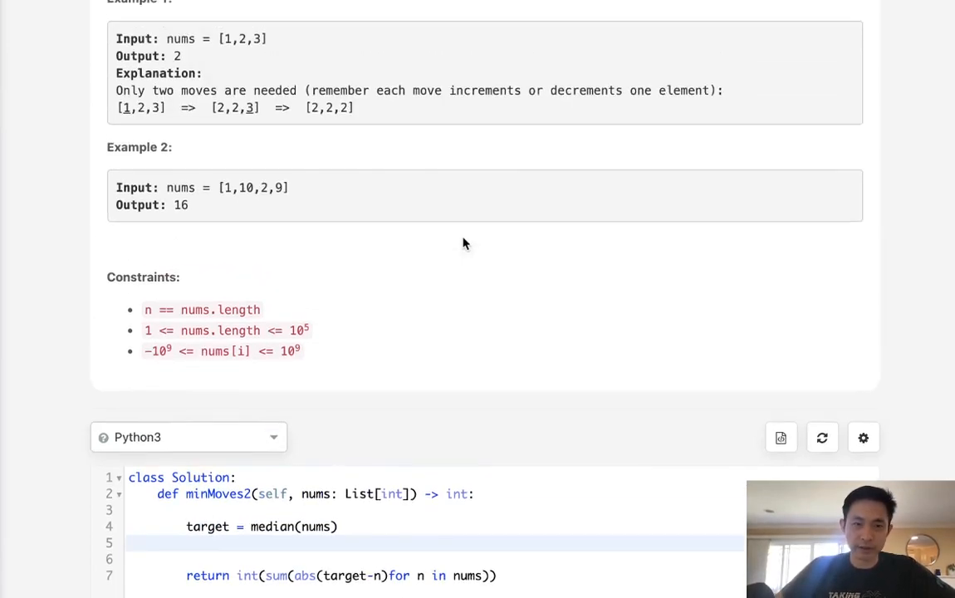
{"action": "scroll", "coordinate": [465, 243], "scroll_direction": "up", "scroll_amount": 1}
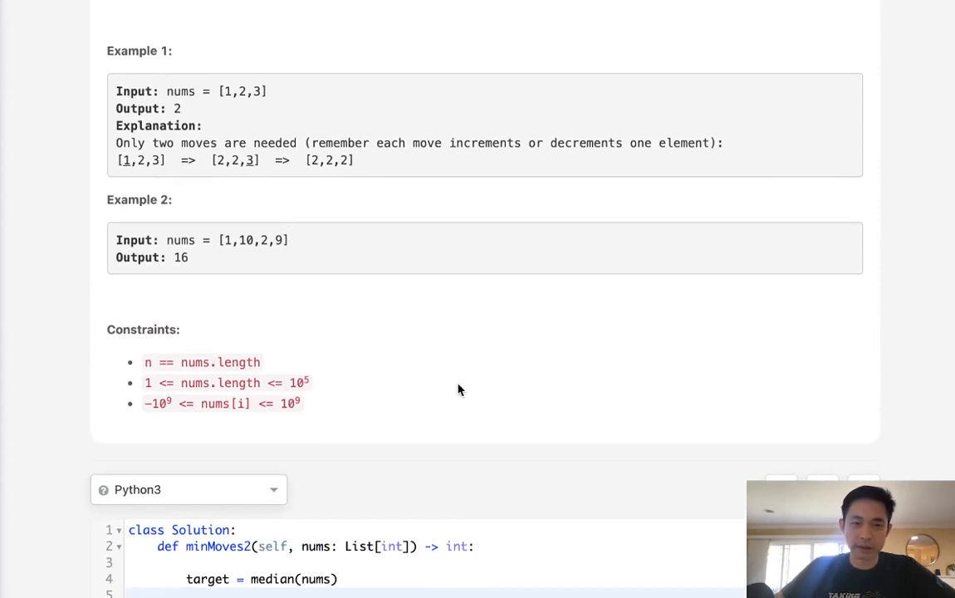
{"action": "scroll", "coordinate": [458, 391], "scroll_direction": "down", "scroll_amount": 3}
{"action": "scroll", "coordinate": [458, 390], "scroll_direction": "down", "scroll_amount": 2}
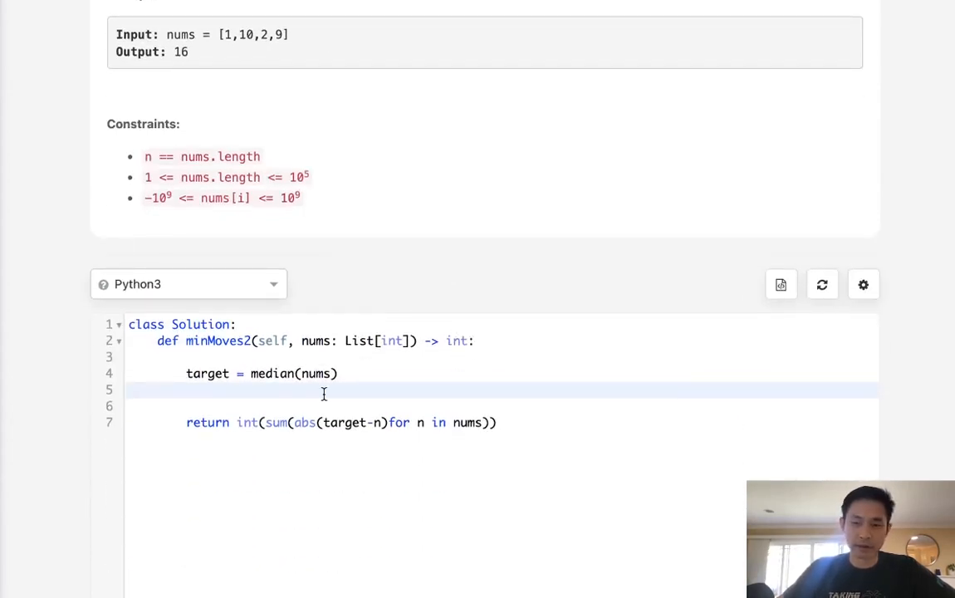